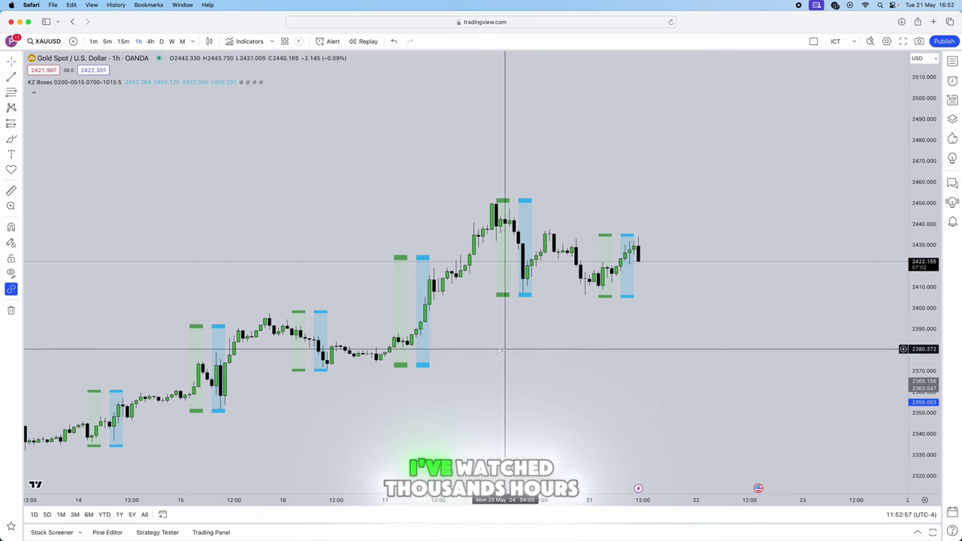
Step: Switch to Telegram, view the 13 May profit split certificate in the channel, and browse back to the early May posts
scroll(498, 347, up, 1)
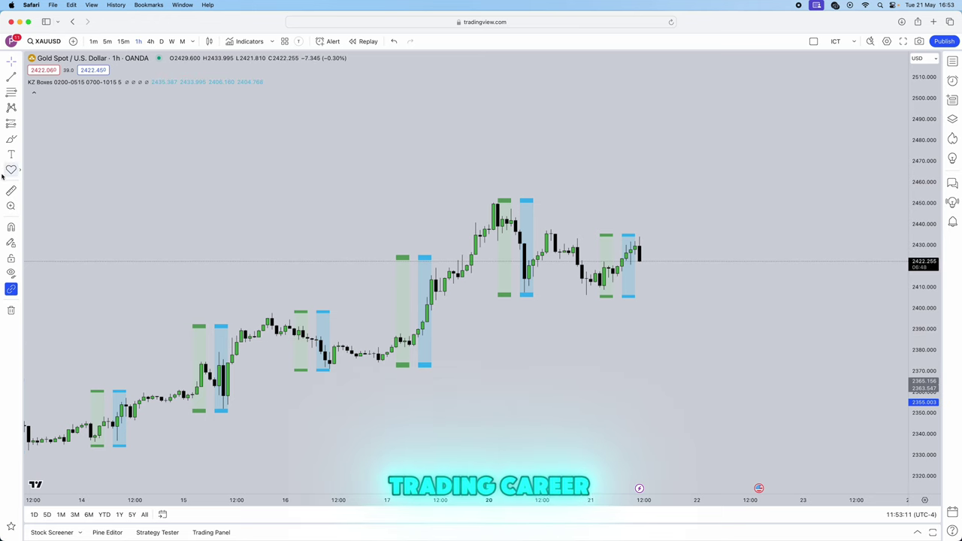
key(super+Tab)
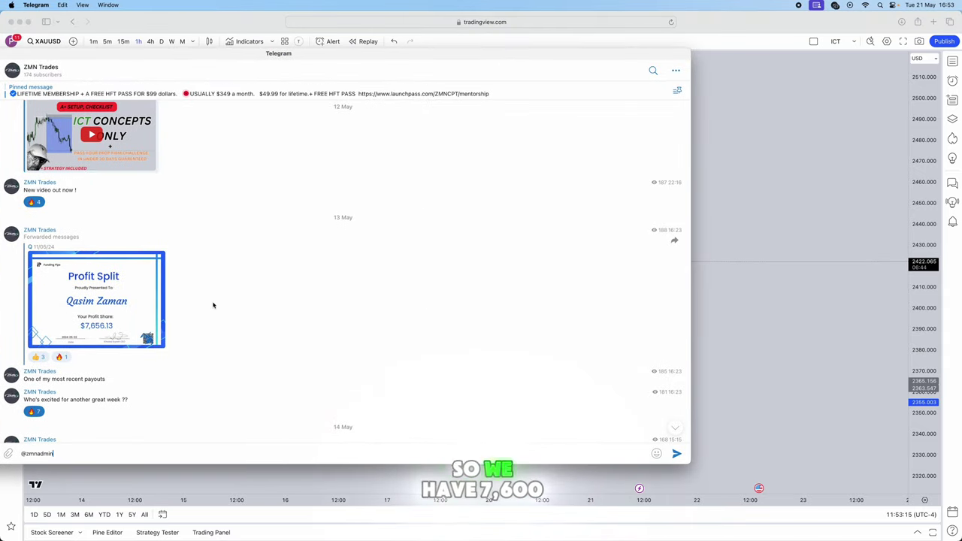
click(133, 286)
click(113, 221)
scroll(225, 226, up, 10)
scroll(227, 226, down, 5)
scroll(228, 226, up, 15)
scroll(229, 227, up, 10)
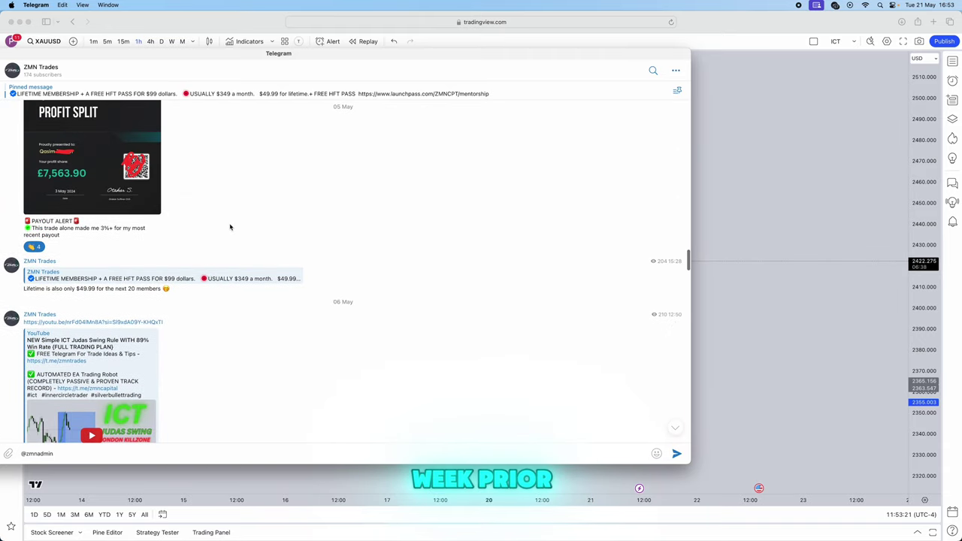
Step: Enlarge the FTMO profit split certificate posted on 5 May, close it, and return to the TradingView chart
click(131, 342)
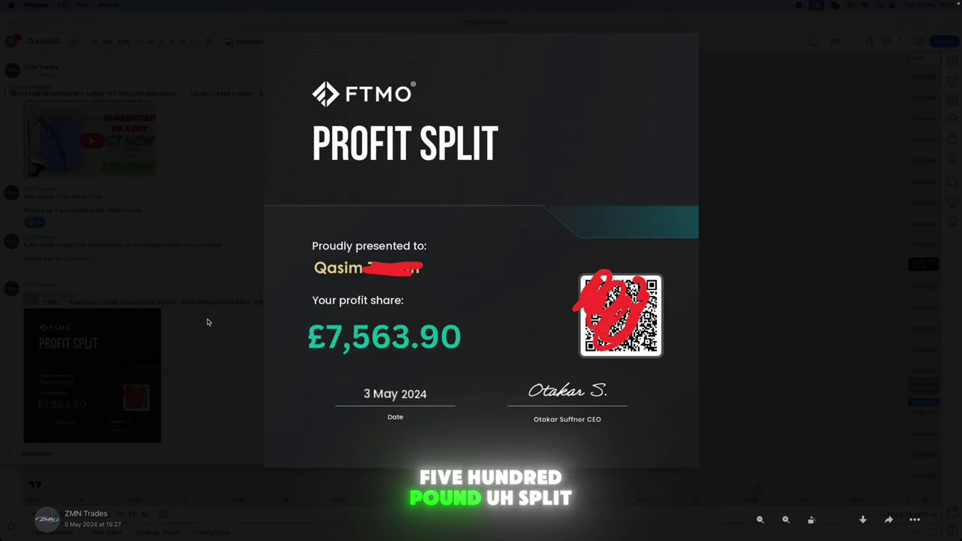
click(173, 302)
scroll(327, 322, down, 5)
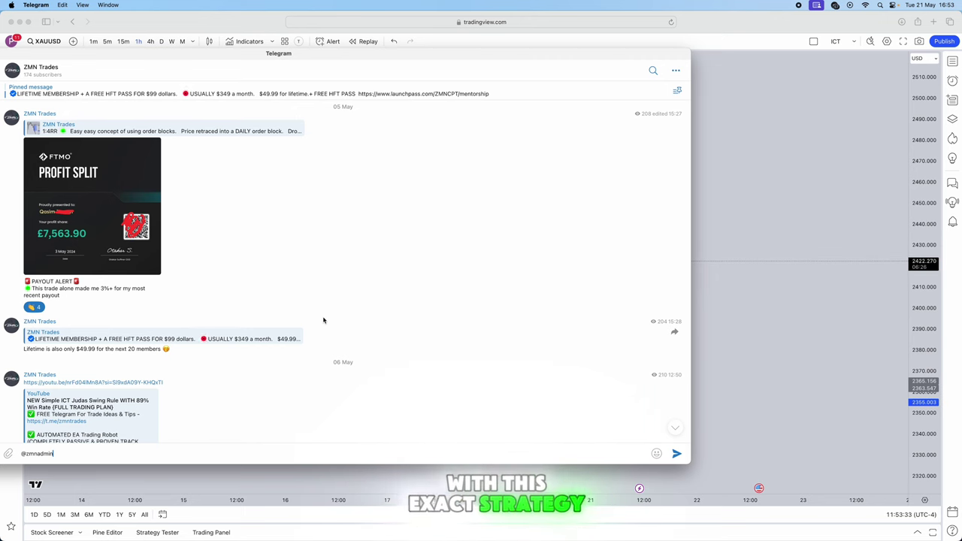
double_click(481, 58)
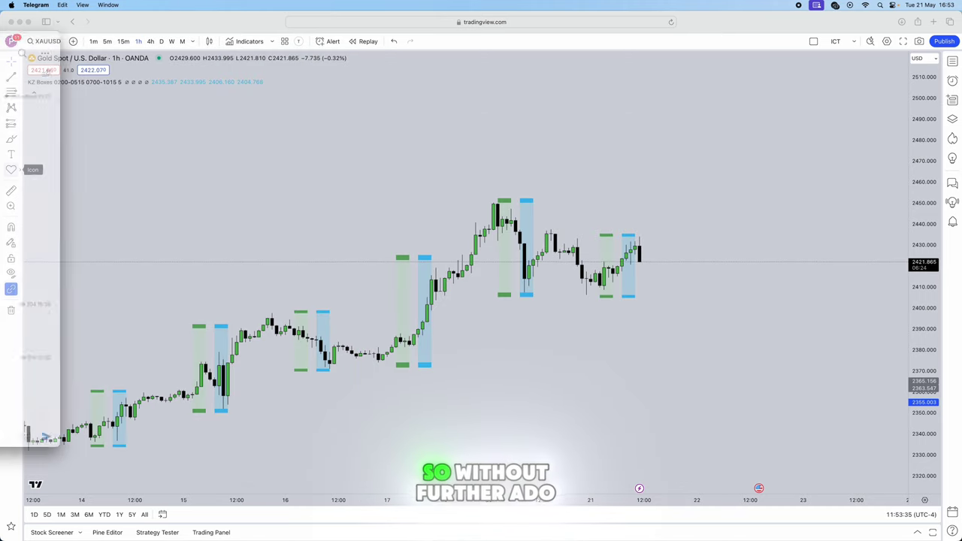
click(475, 230)
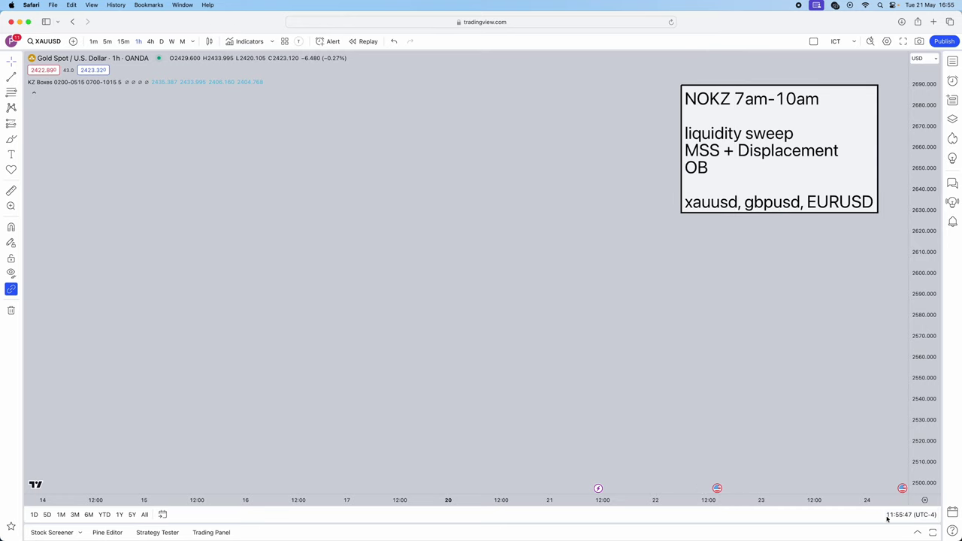
Step: Check the chart's selected time zone in the time zone list
click(909, 516)
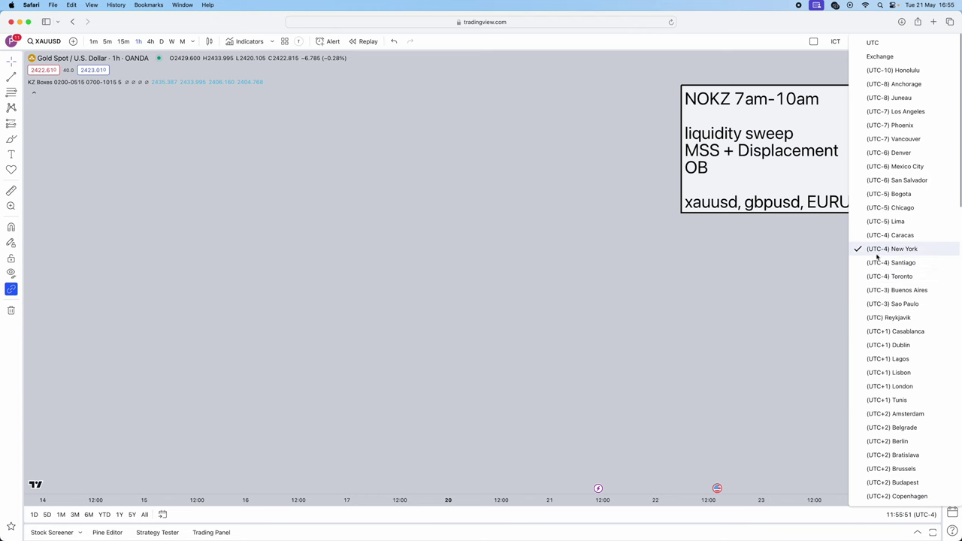
click(790, 233)
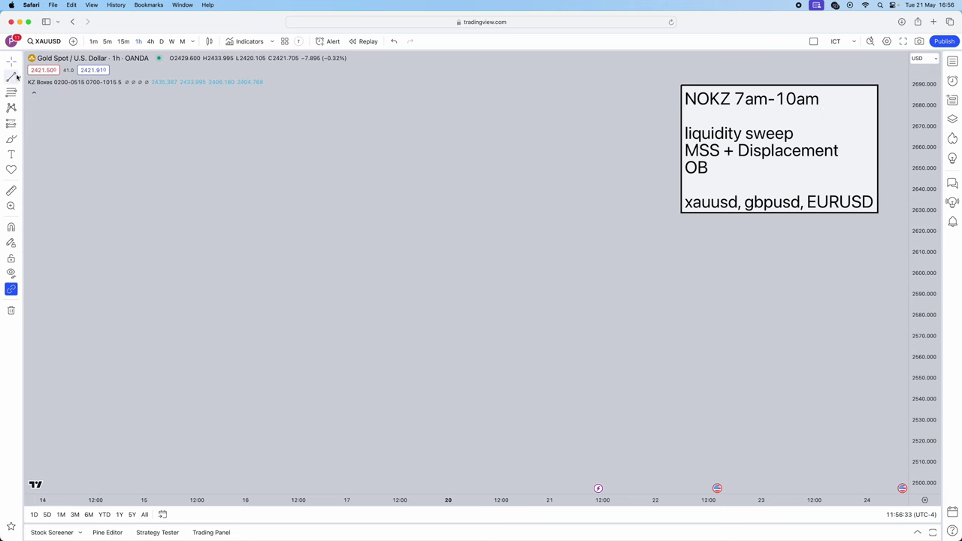
Step: Mark the killzone with vertical lines at 07:00 and 10:00 on Thursday 16 May 2024
click(22, 127)
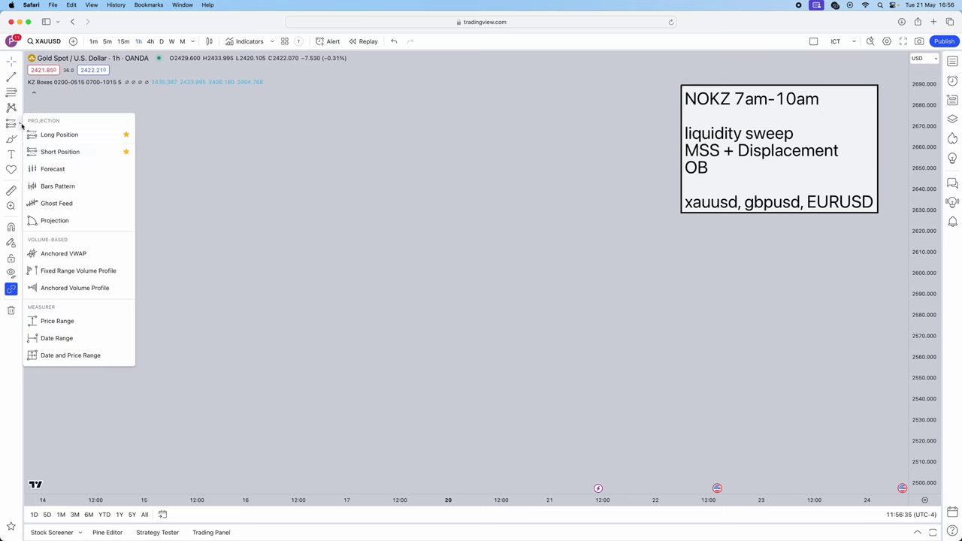
click(21, 139)
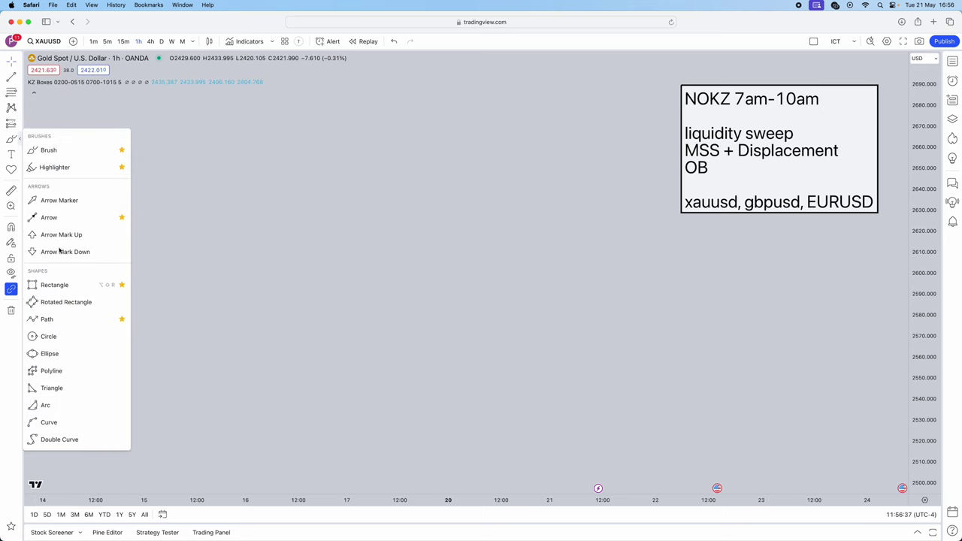
click(20, 77)
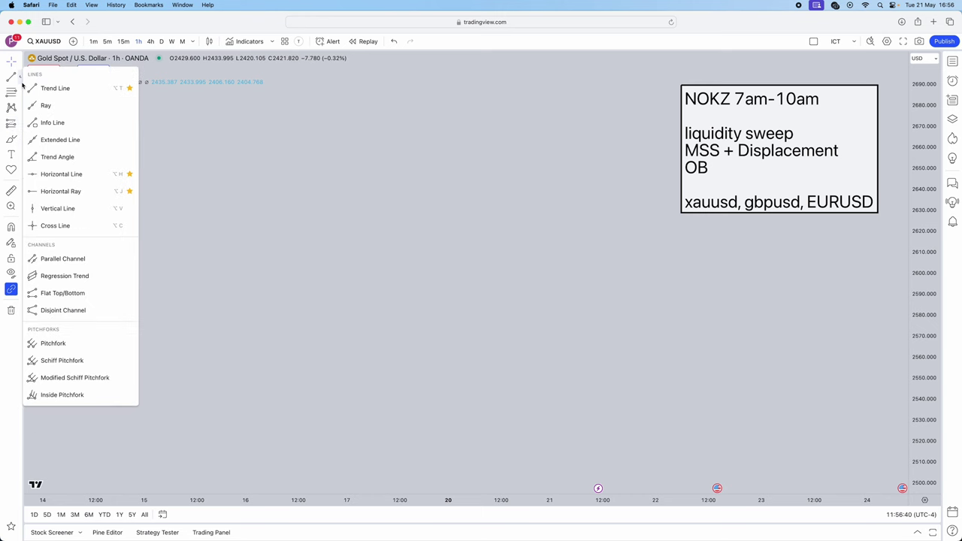
click(57, 208)
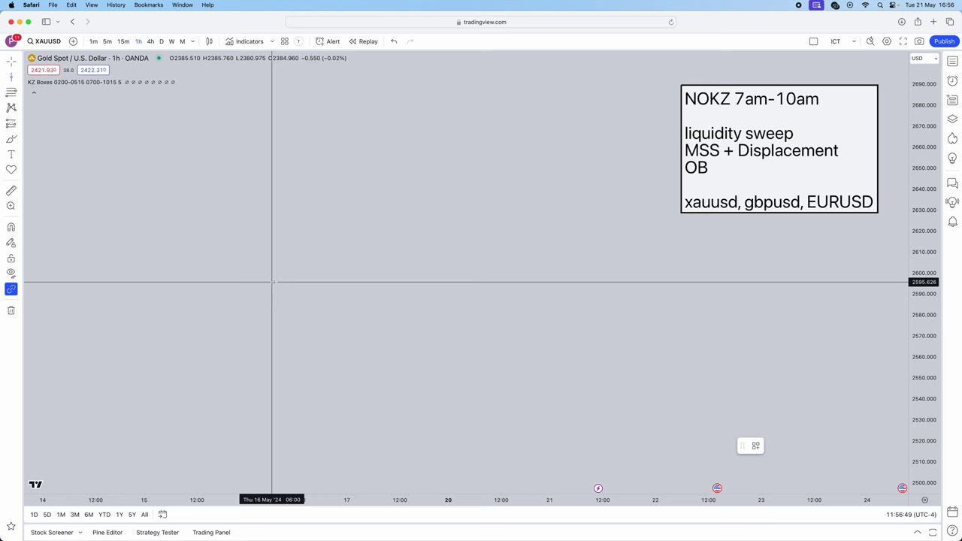
click(276, 282)
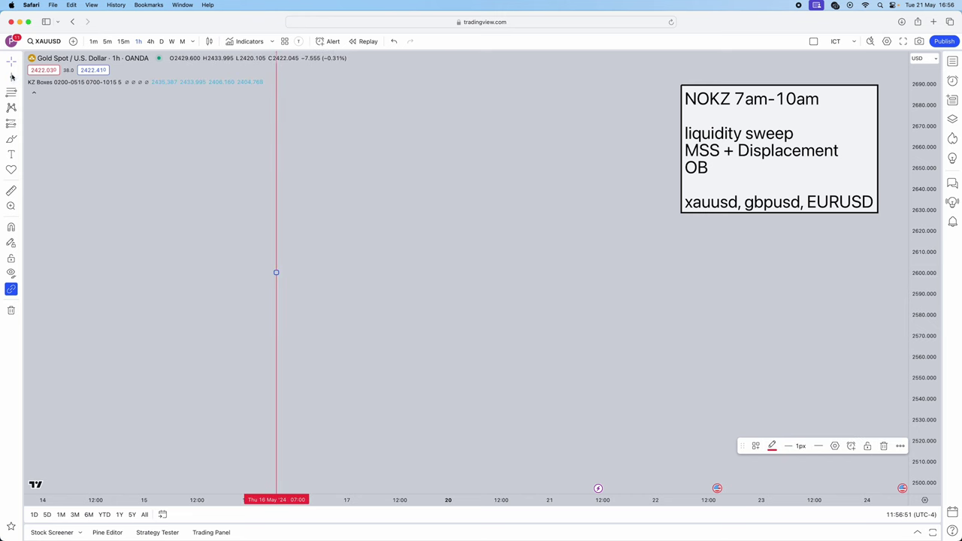
click(624, 268)
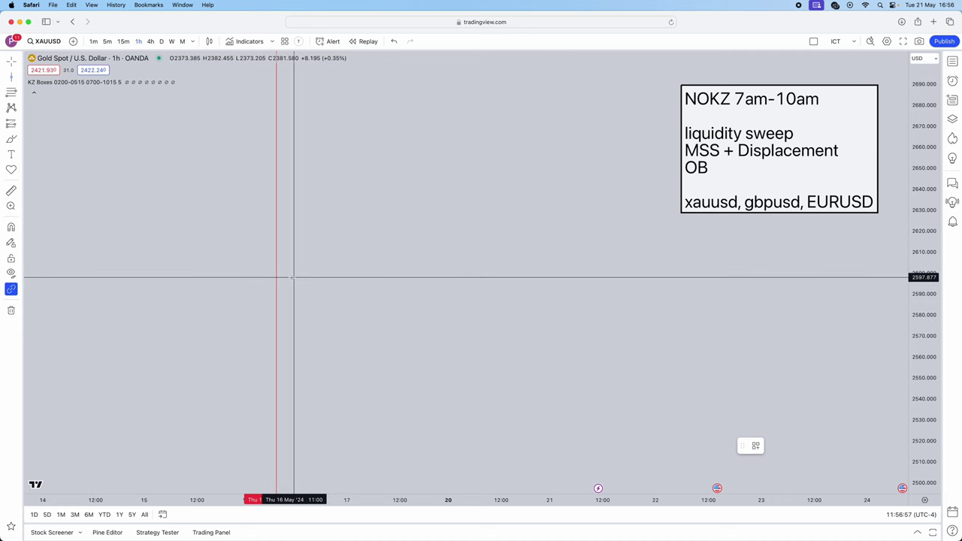
Step: Move the NOKZ 7am-10am notes box closer to the two red vertical lines
scroll(414, 268, left, 2)
drag(771, 150, 492, 143)
scroll(493, 143, right, 5)
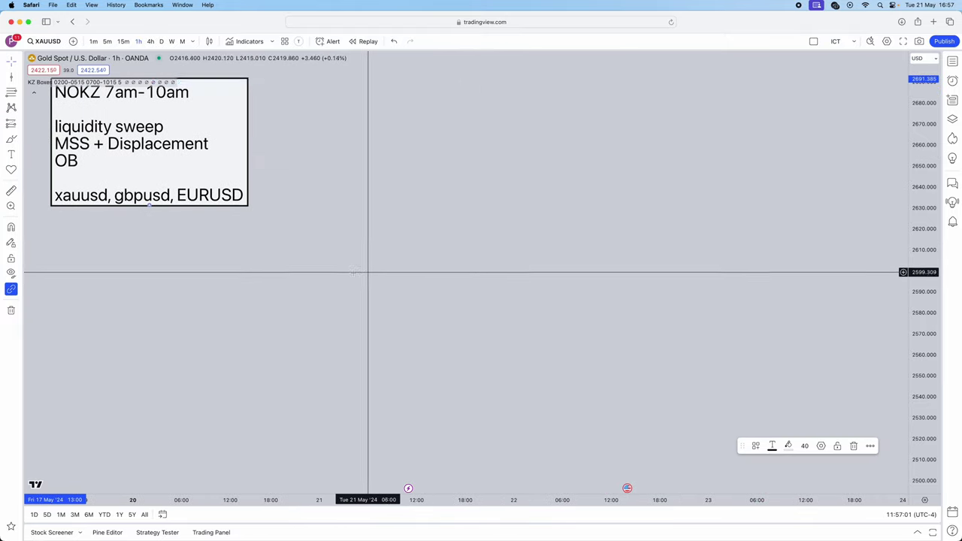
scroll(827, 260, up, 3)
scroll(827, 259, left, 3)
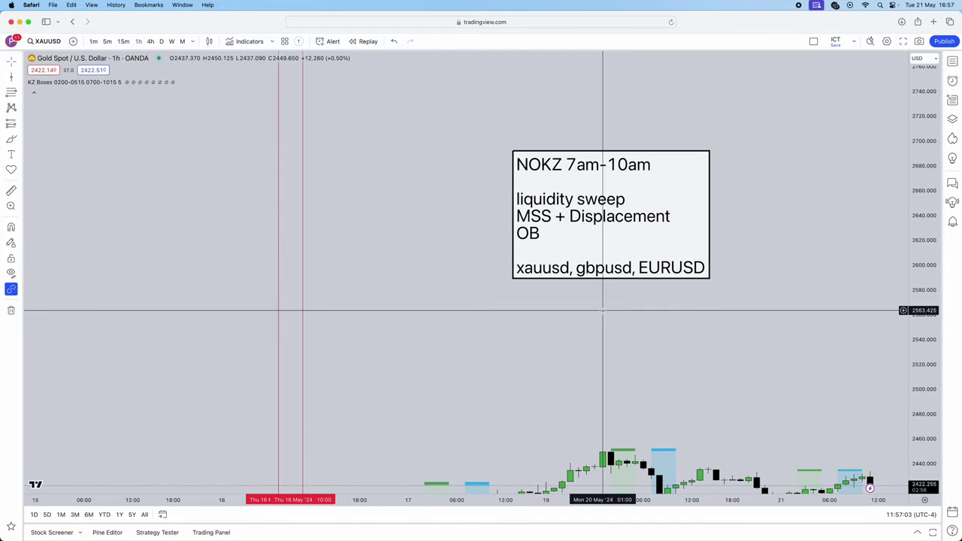
drag(650, 237, 584, 155)
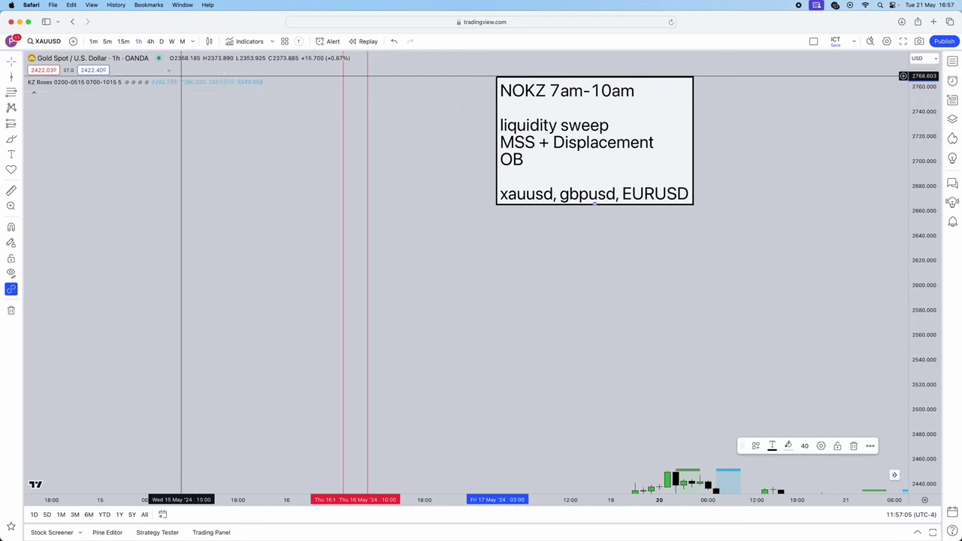
Step: Switch the chart to the 15-minute timeframe and reposition the notes box just after the 10:00 vertical line
click(123, 41)
scroll(419, 246, left, 10)
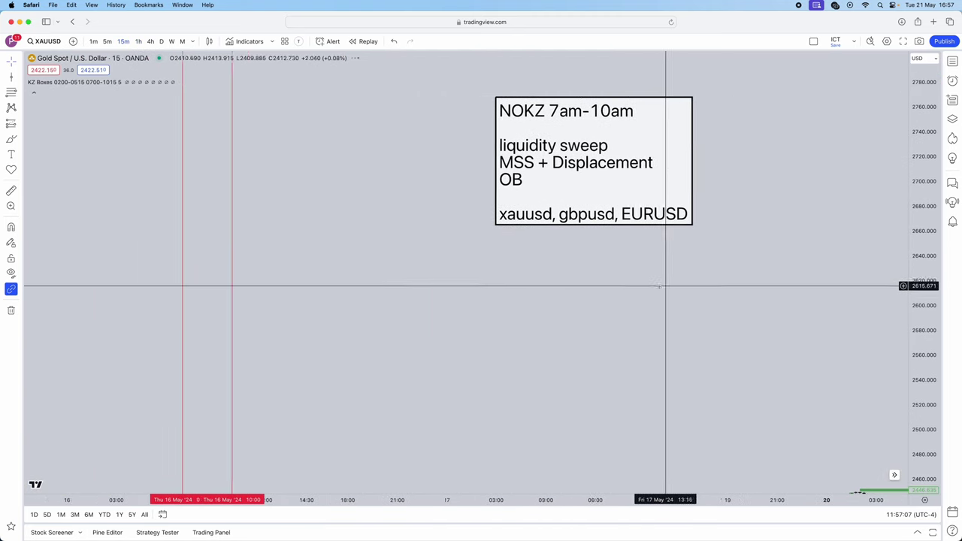
drag(709, 151, 501, 133)
scroll(509, 318, up, 3)
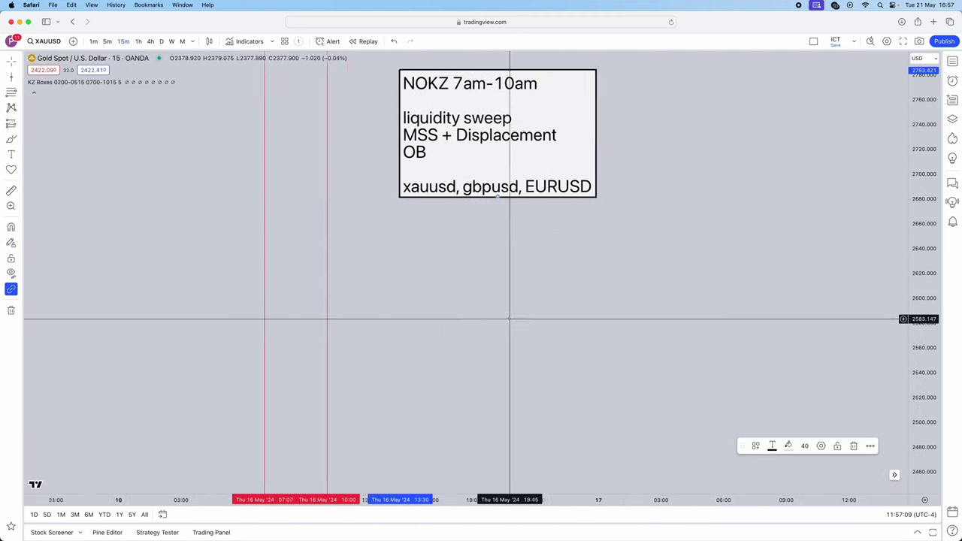
scroll(471, 326, left, 5)
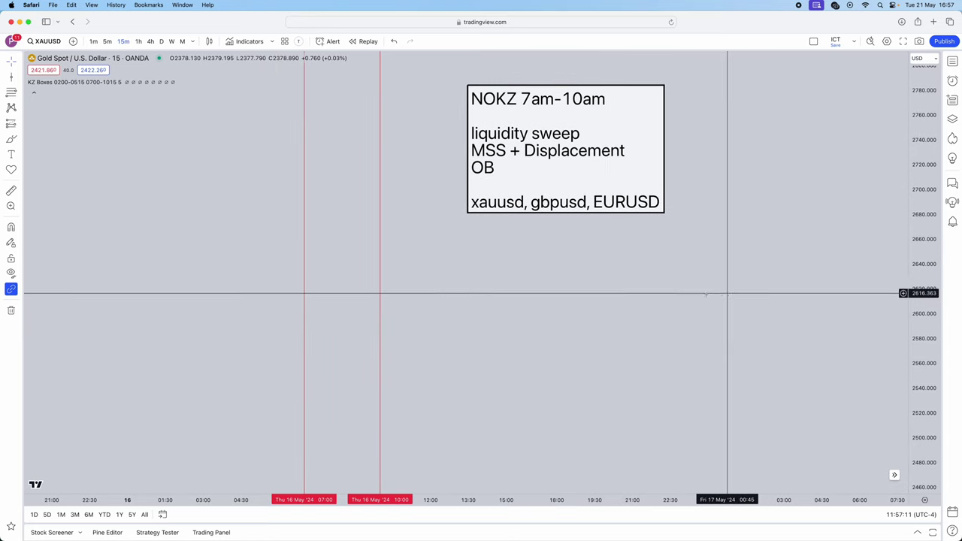
scroll(625, 311, left, 5)
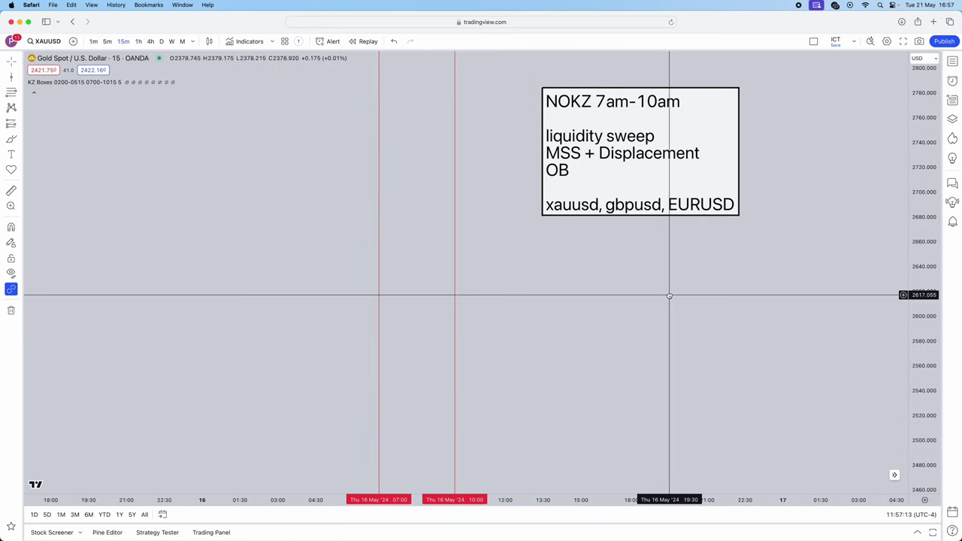
scroll(670, 297, up, 3)
scroll(715, 320, left, 5)
scroll(715, 320, left, 4)
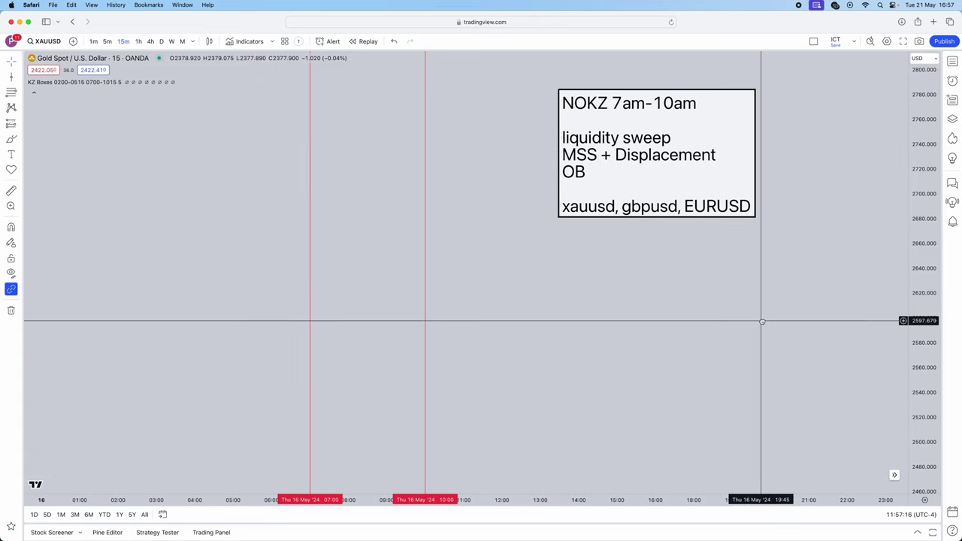
Step: Set the Path tool's line colour to black on a short trial zigzag and delete the trial drawing
click(20, 139)
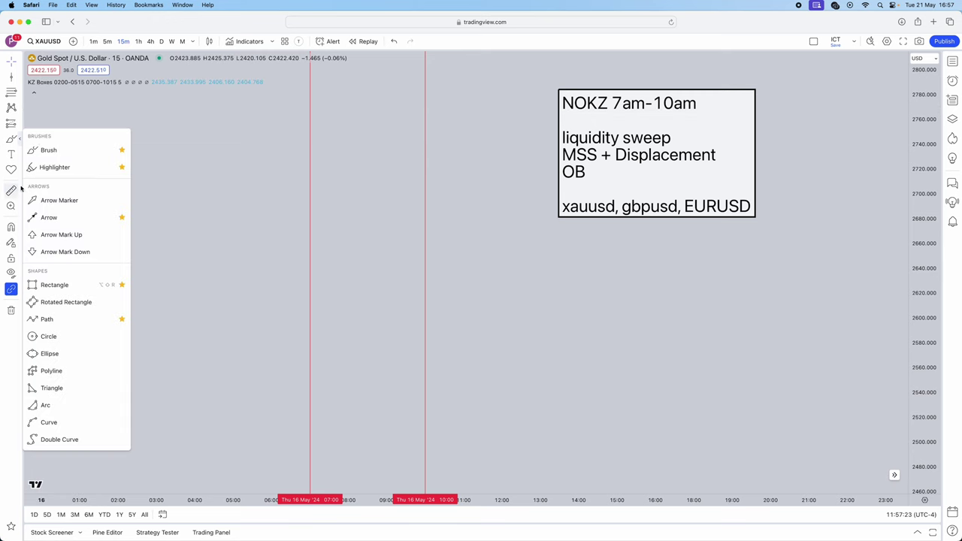
click(45, 320)
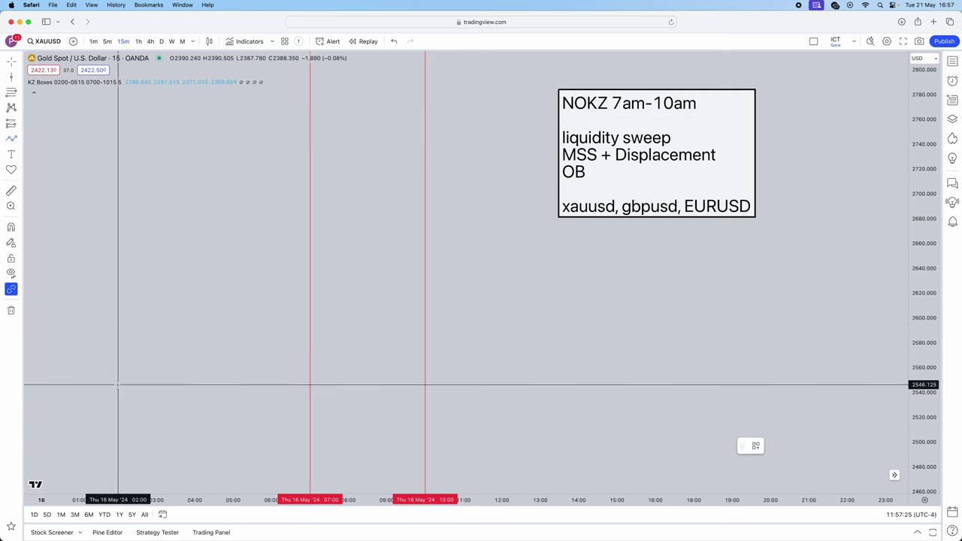
click(118, 385)
click(146, 307)
double_click(166, 384)
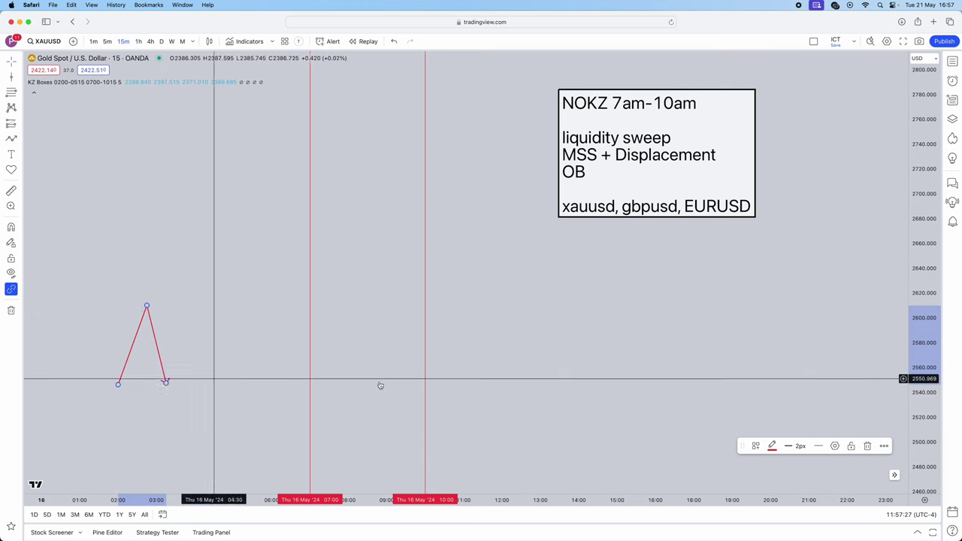
click(772, 446)
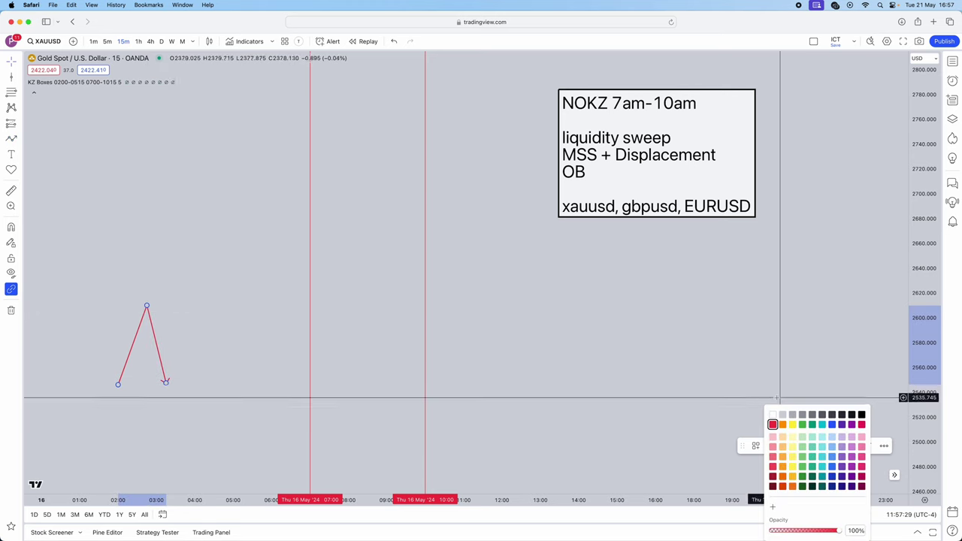
click(862, 415)
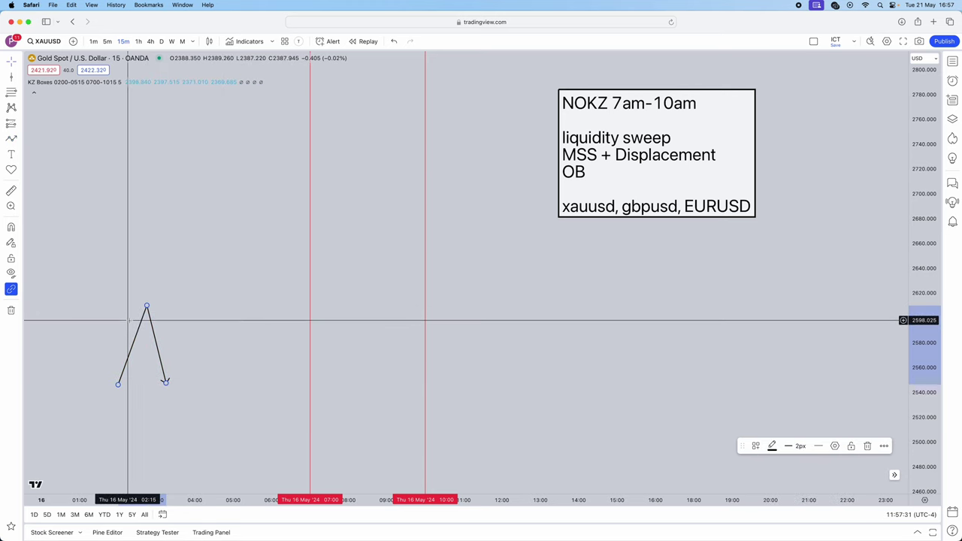
key(BackSpace)
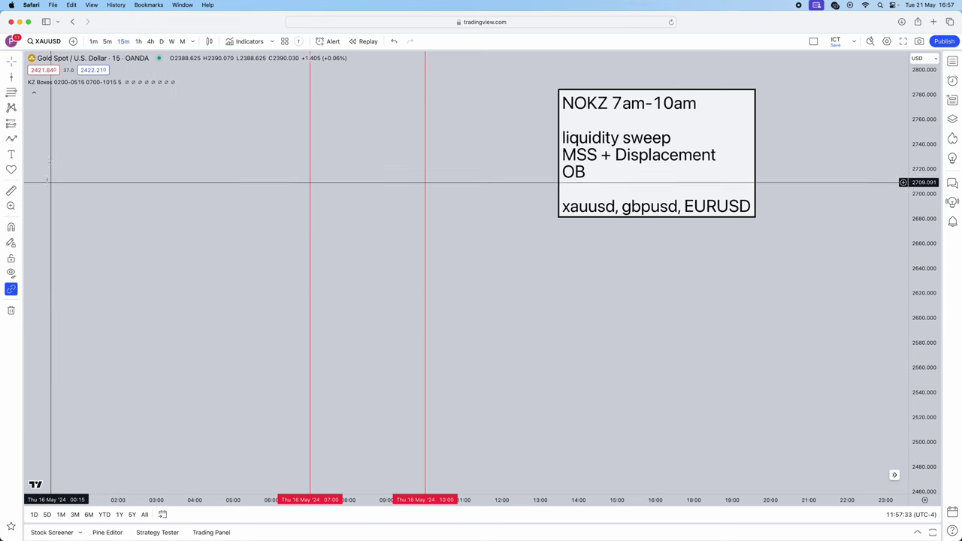
Step: Draw a zigzag price path from 02:00 to the 07:00 line, with two equal highs at about 2625
click(11, 138)
click(118, 389)
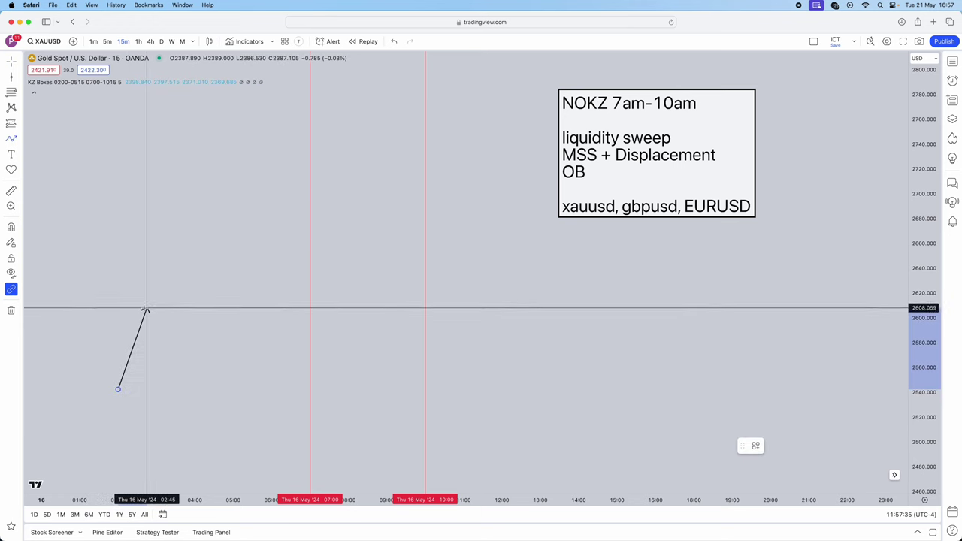
click(147, 308)
click(176, 410)
click(185, 357)
click(204, 397)
click(224, 288)
click(243, 370)
click(261, 288)
click(290, 377)
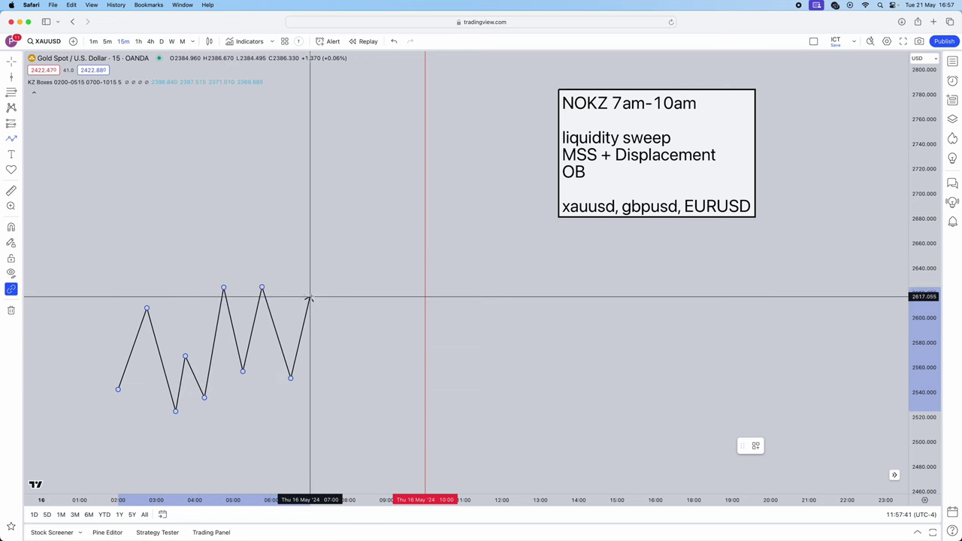
double_click(310, 293)
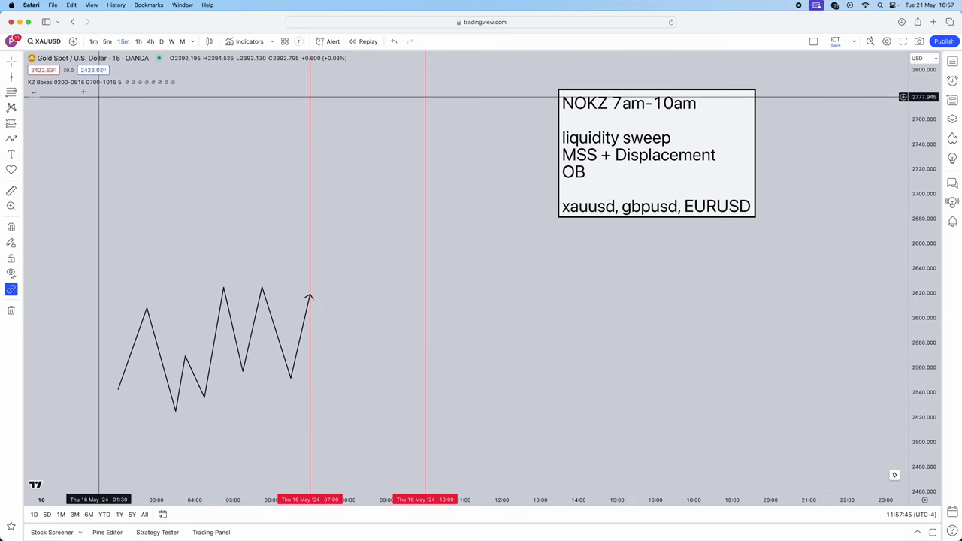
Step: Draw a horizontal trend line along the path's equal highs at about 2625, from 05:30 to 11:45
click(21, 77)
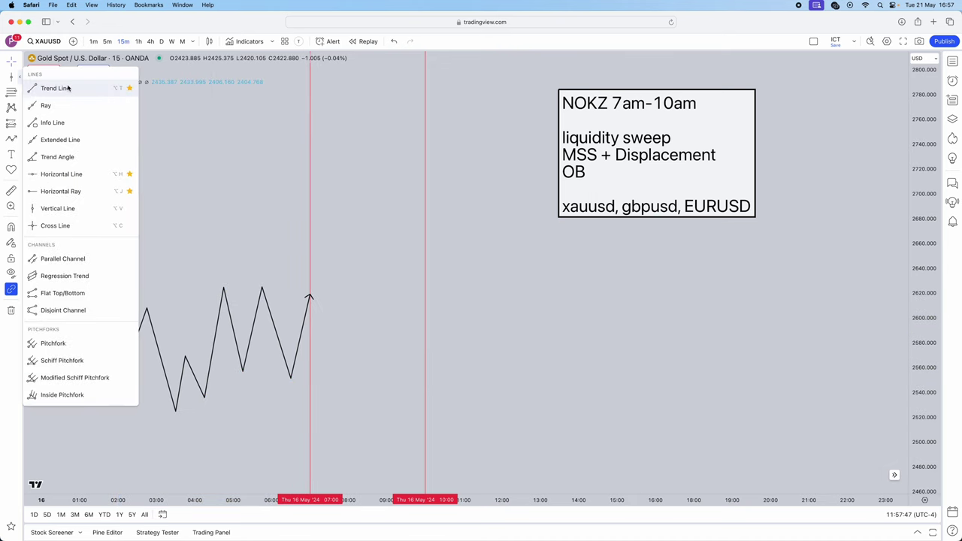
click(68, 88)
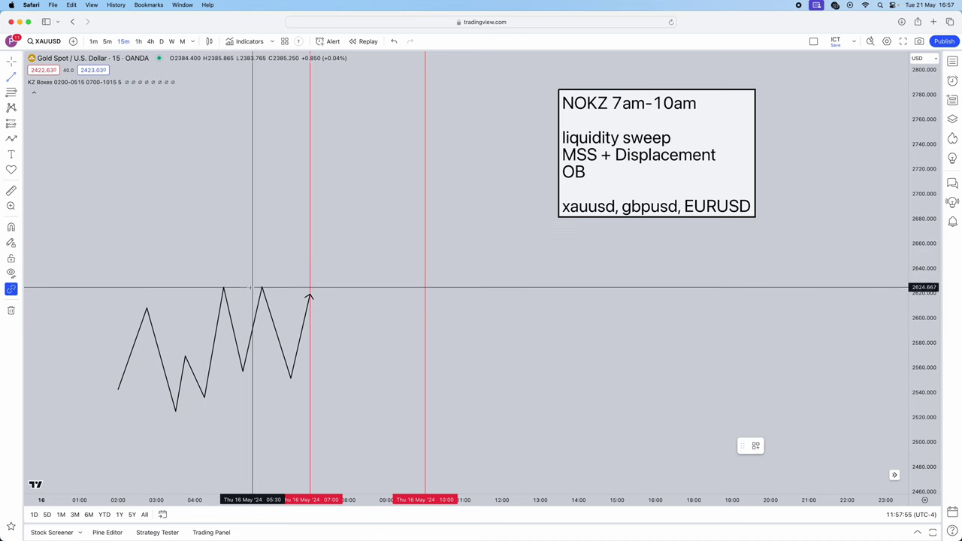
click(253, 287)
click(492, 287)
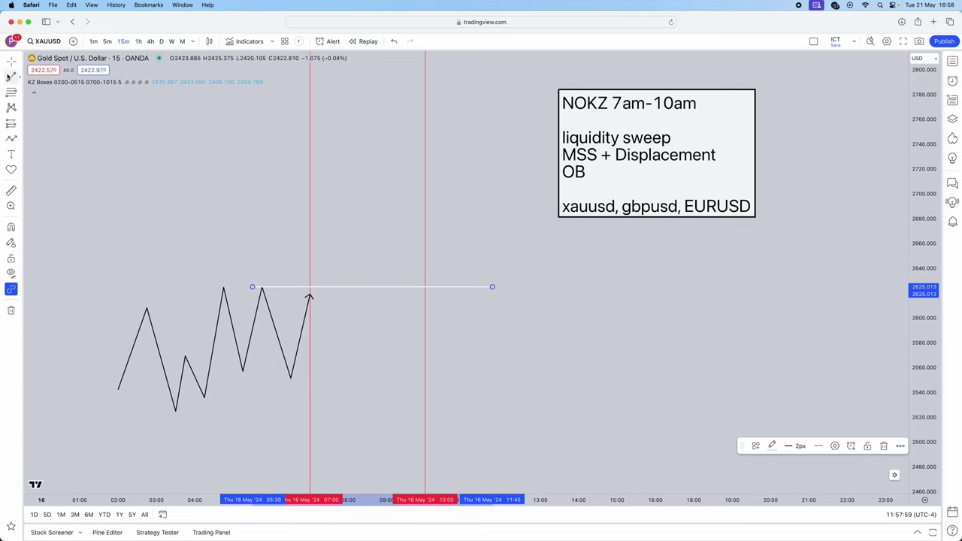
Step: Draw a horizontal trend line at the path's last low, about 2551, from 06:30 to 11:15, and apply the saved black template with the "$" label
click(267, 327)
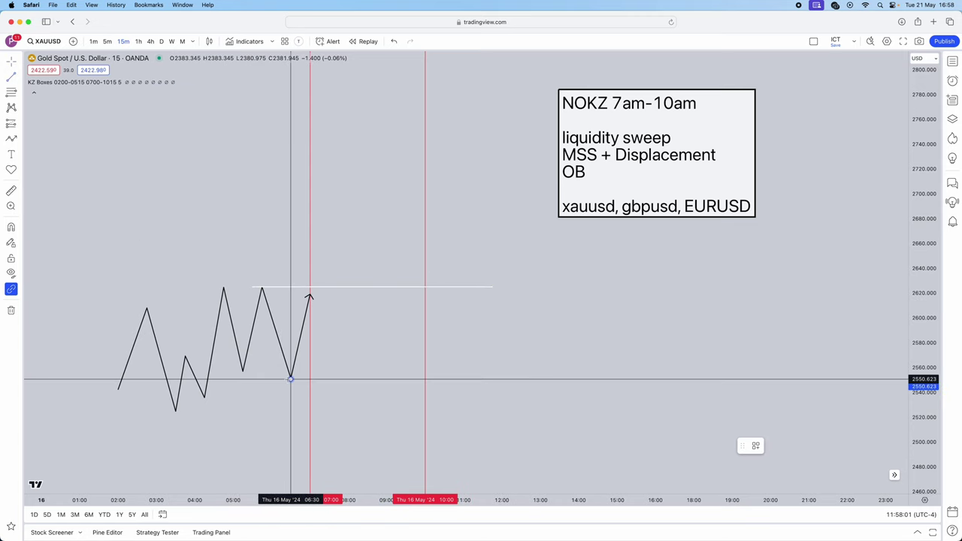
click(291, 378)
click(473, 379)
double_click(473, 379)
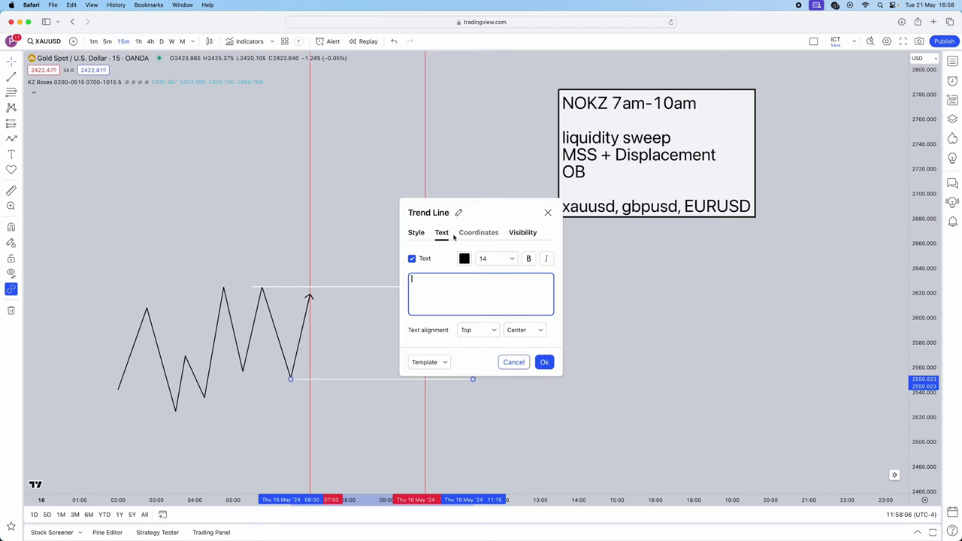
click(425, 412)
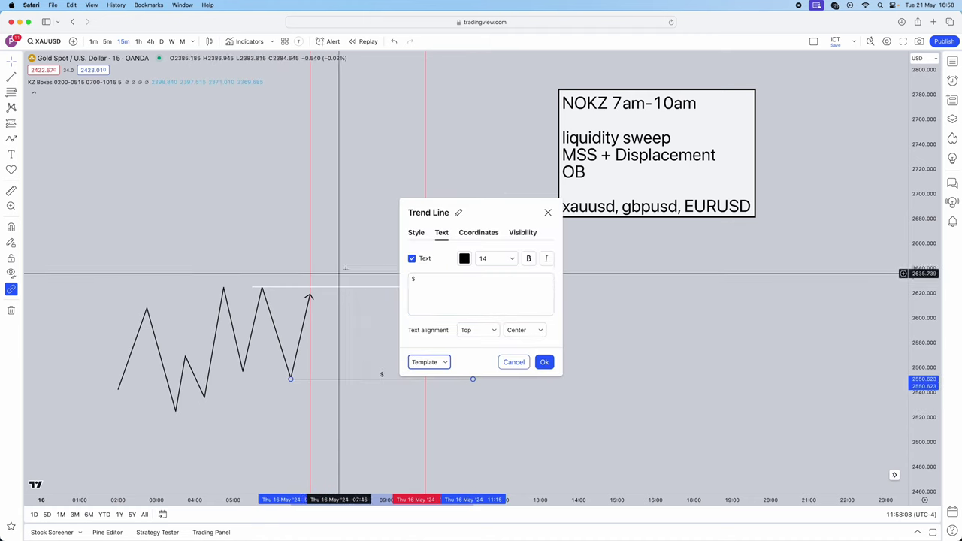
Step: Apply the same black "$" label template to the trend line along the equal highs
click(338, 287)
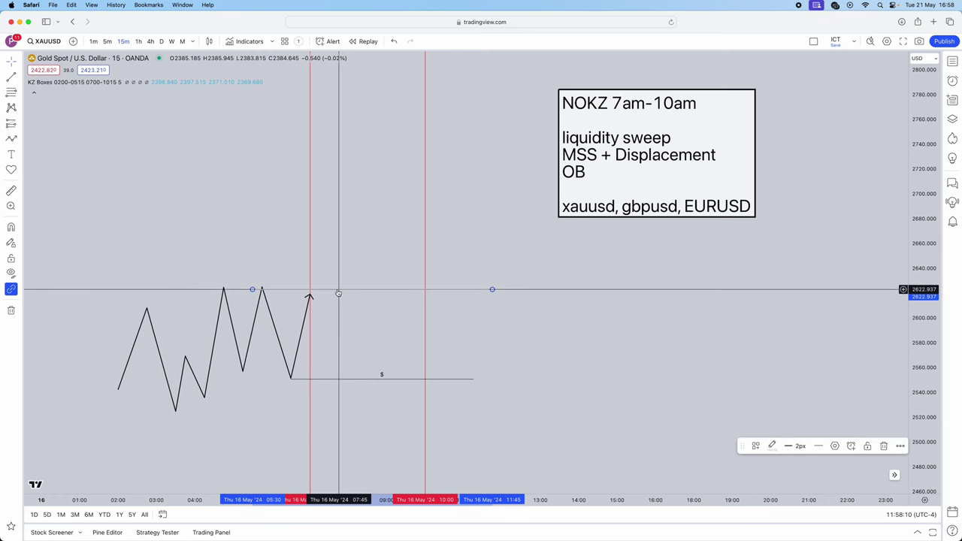
double_click(338, 288)
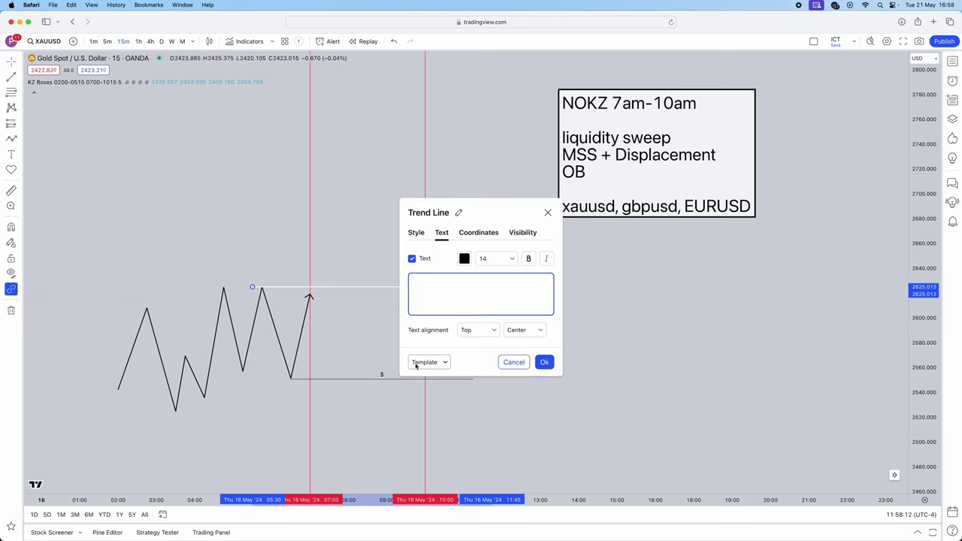
click(424, 412)
click(545, 362)
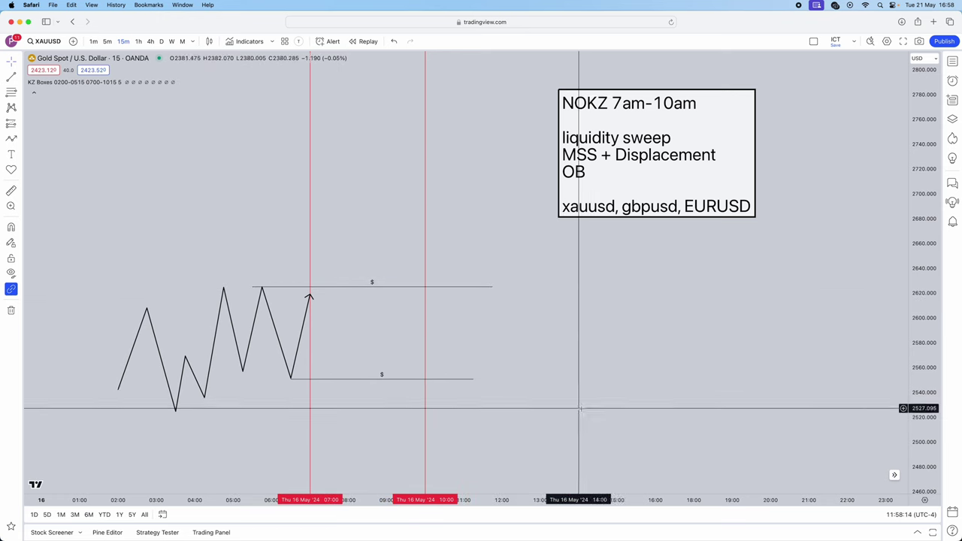
Step: Continue the price path from the 07:00 line through lows at about 2591 and 2562 to about 2638 at 08:30, above the upper $ line
scroll(591, 402, left, 2)
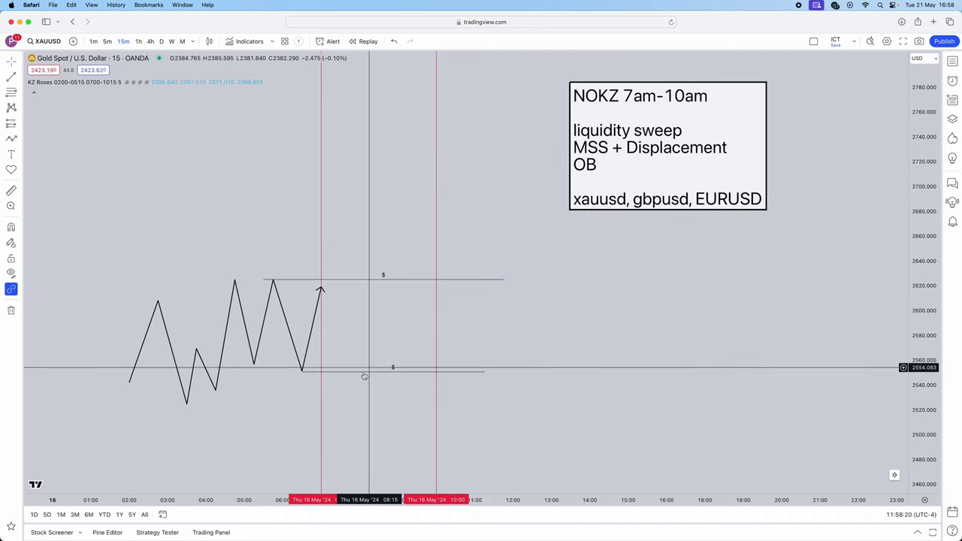
click(12, 137)
click(320, 290)
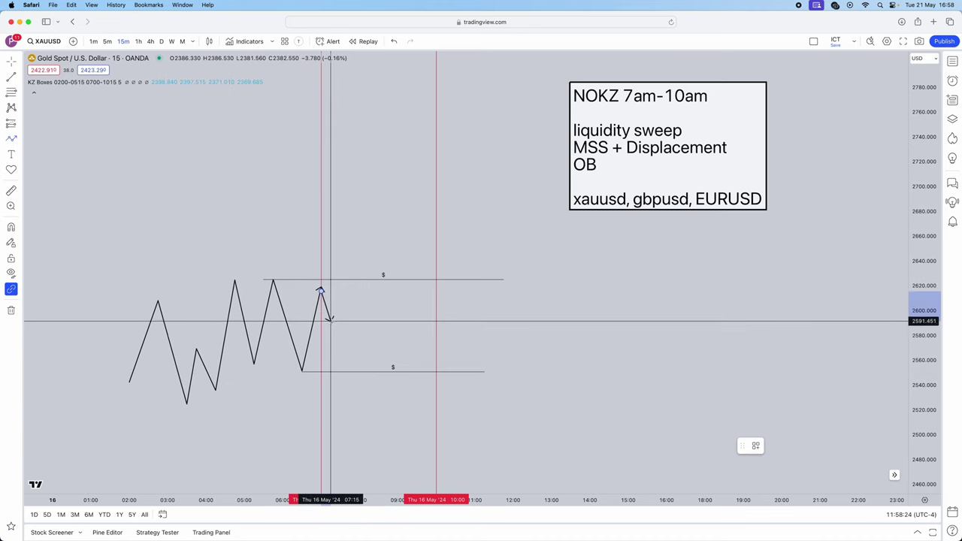
click(331, 321)
click(340, 292)
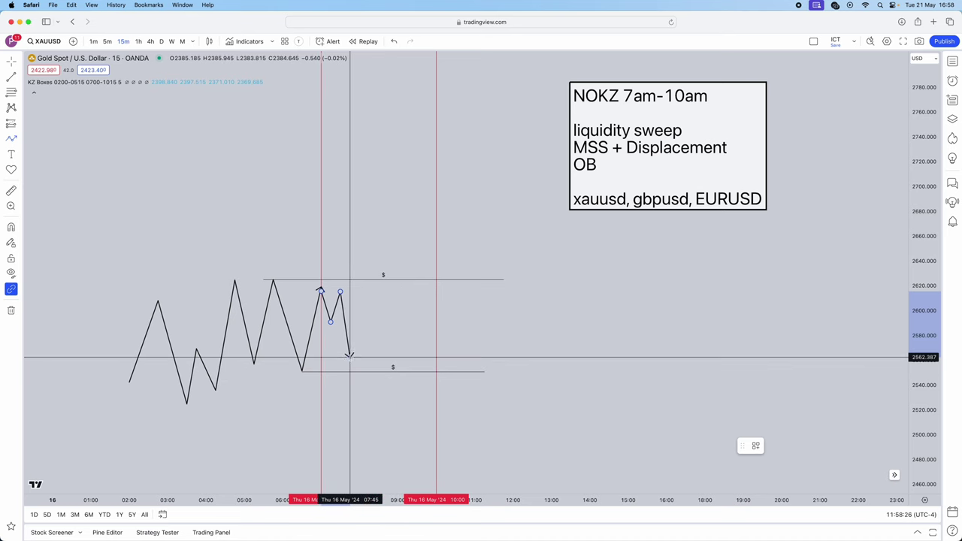
click(350, 356)
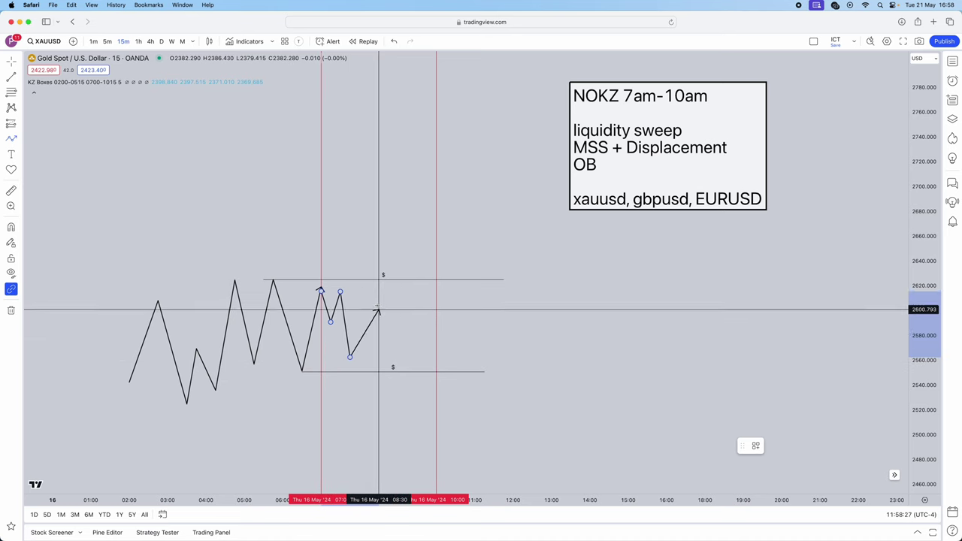
double_click(378, 264)
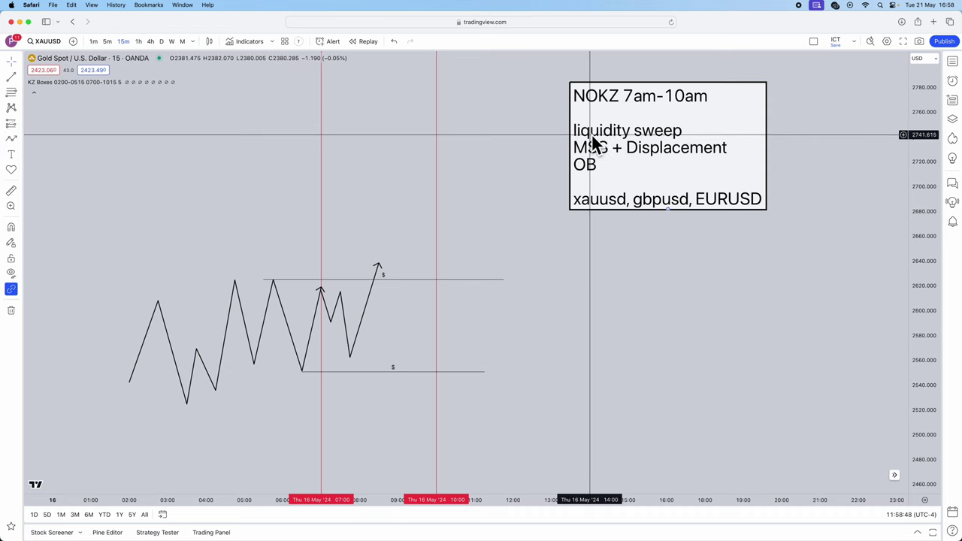
Step: Switch the chart to the 5-minute timeframe and return to the 16 May schematic
click(11, 139)
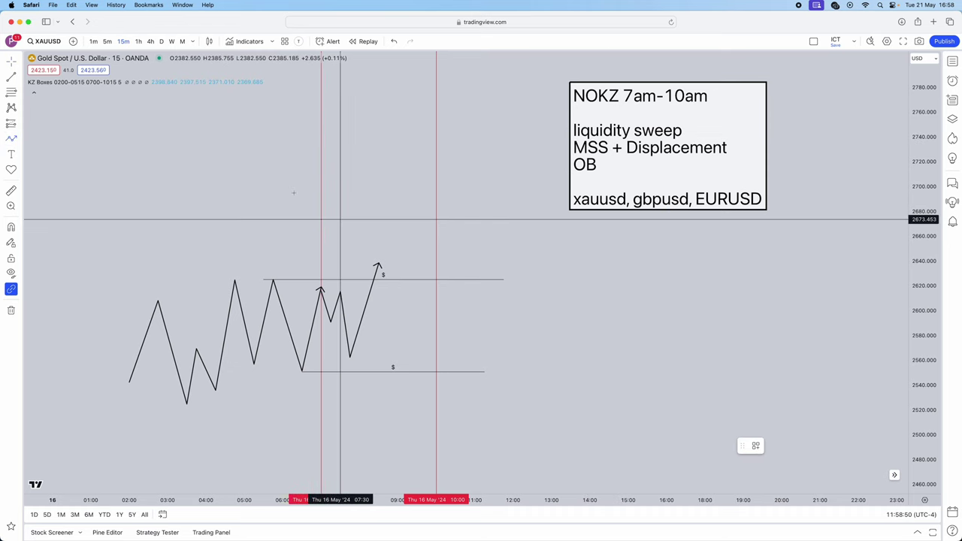
click(108, 42)
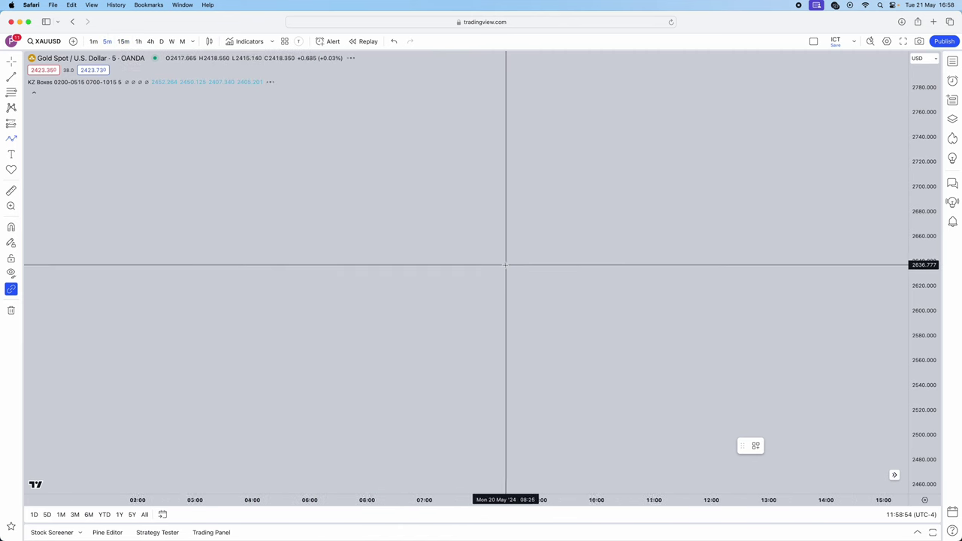
scroll(514, 262, left, 10)
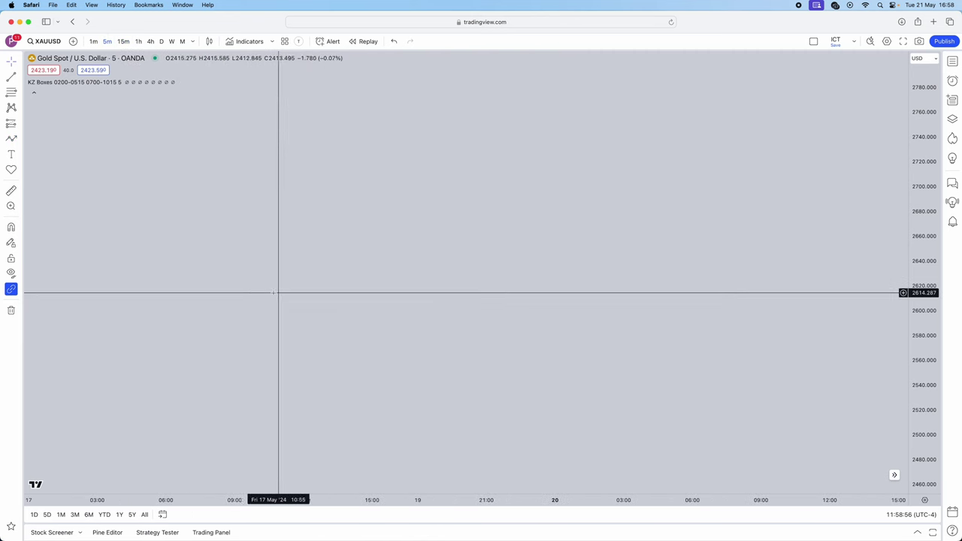
drag(794, 242, 674, 324)
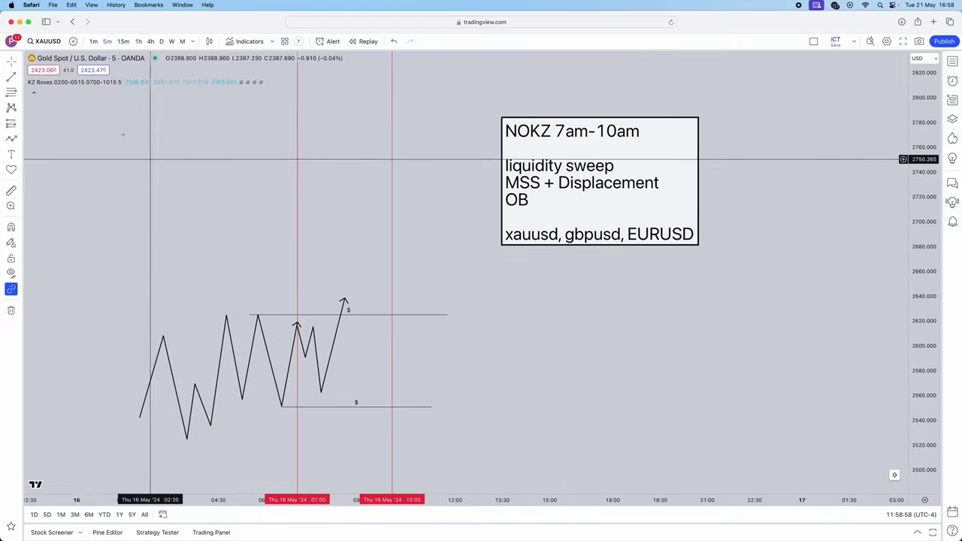
Step: Draw a short zigzag path down from the sweep high to about 2613 and a short horizontal line at its swing low, about 2623
click(355, 304)
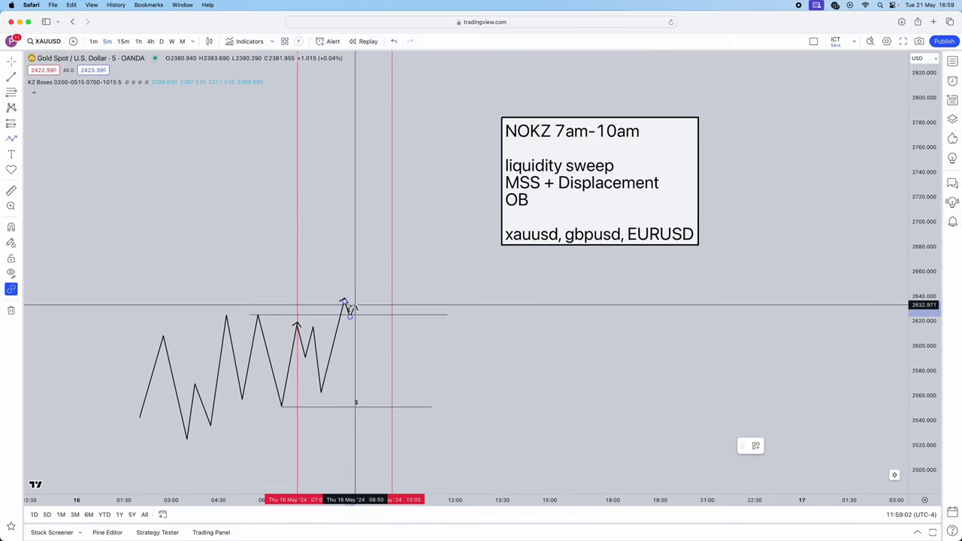
click(350, 317)
double_click(358, 328)
click(347, 325)
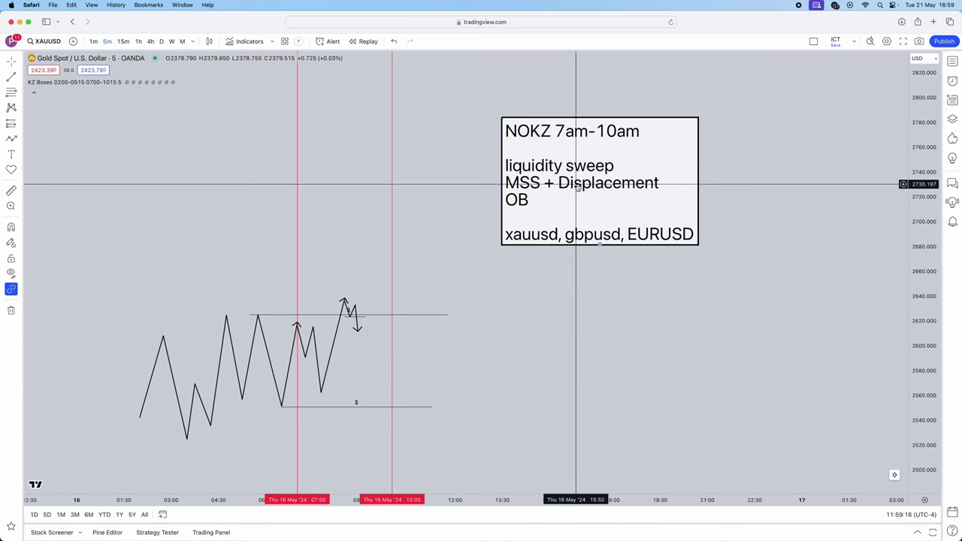
Step: Try marking the drop after the sweep with a tall, narrow rectangle from about 2663 to 2592
scroll(526, 256, up, 5)
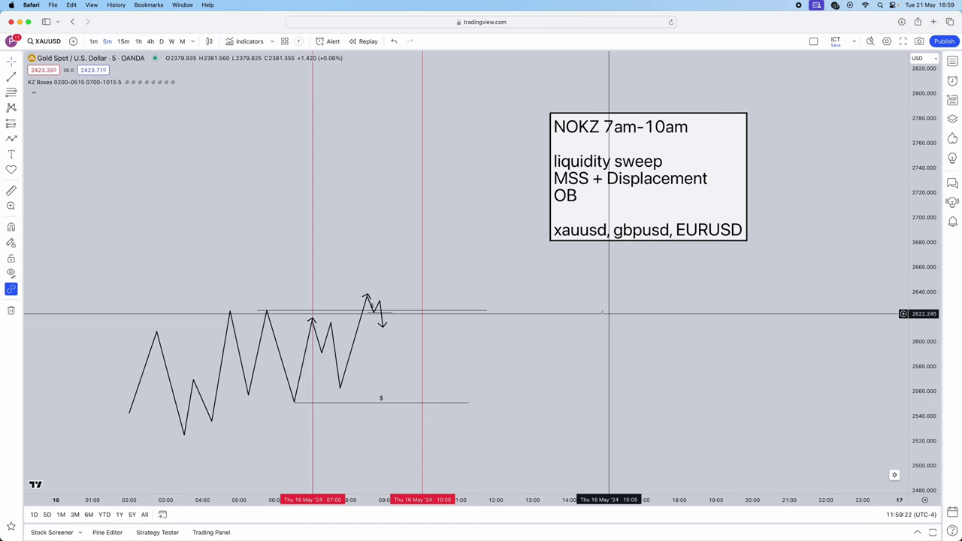
click(21, 140)
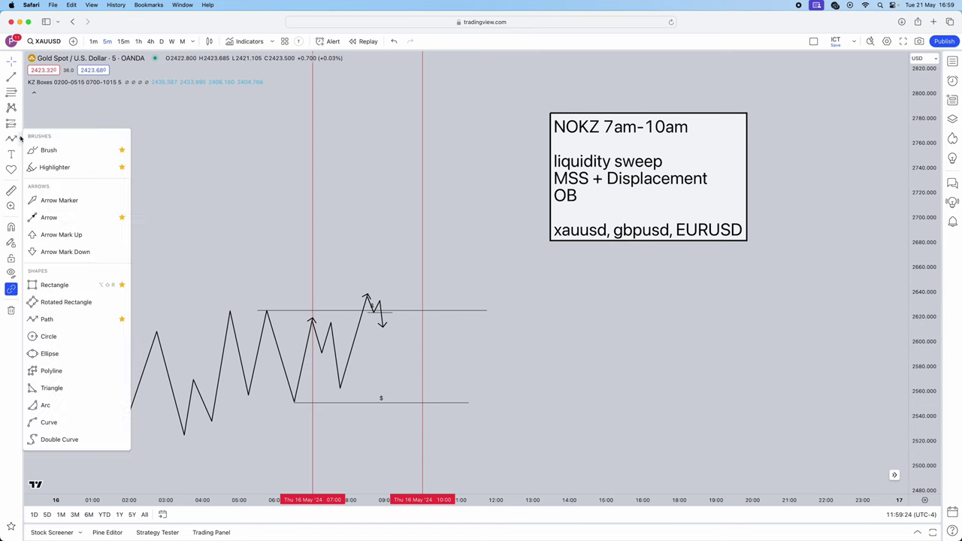
click(44, 284)
drag(194, 162, 207, 249)
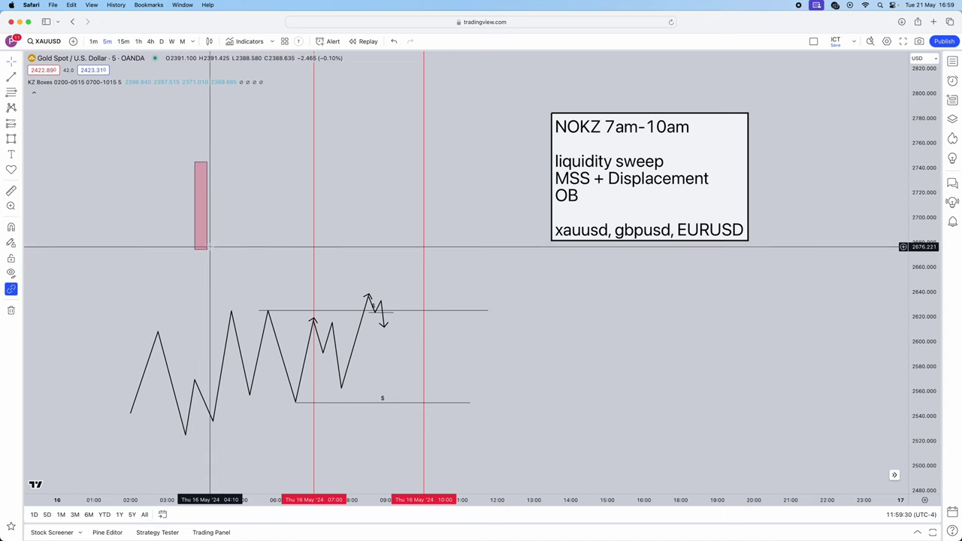
drag(209, 245, 393, 346)
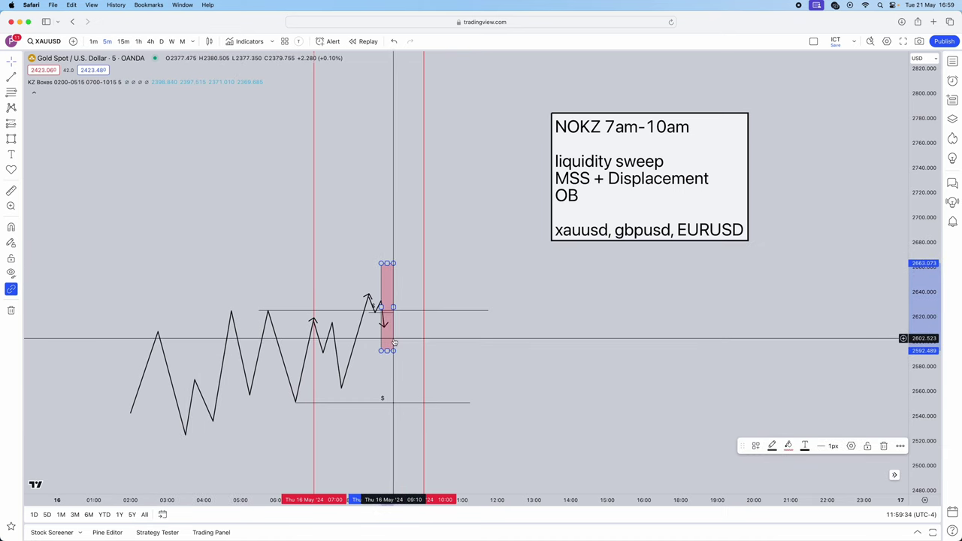
key(Delete)
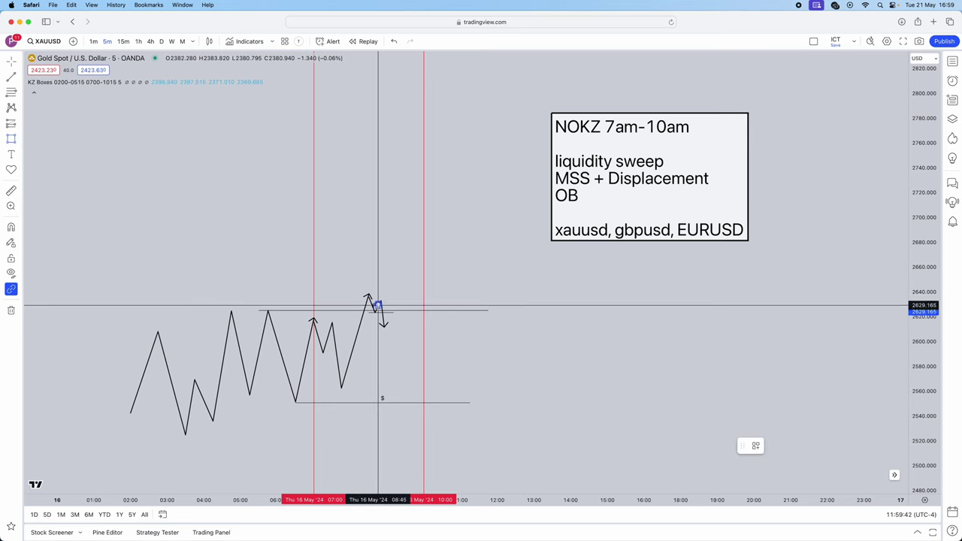
Step: Draw a small order block rectangle from 08:45 to 09:30 between about 2630 and 2623
drag(379, 306, 406, 312)
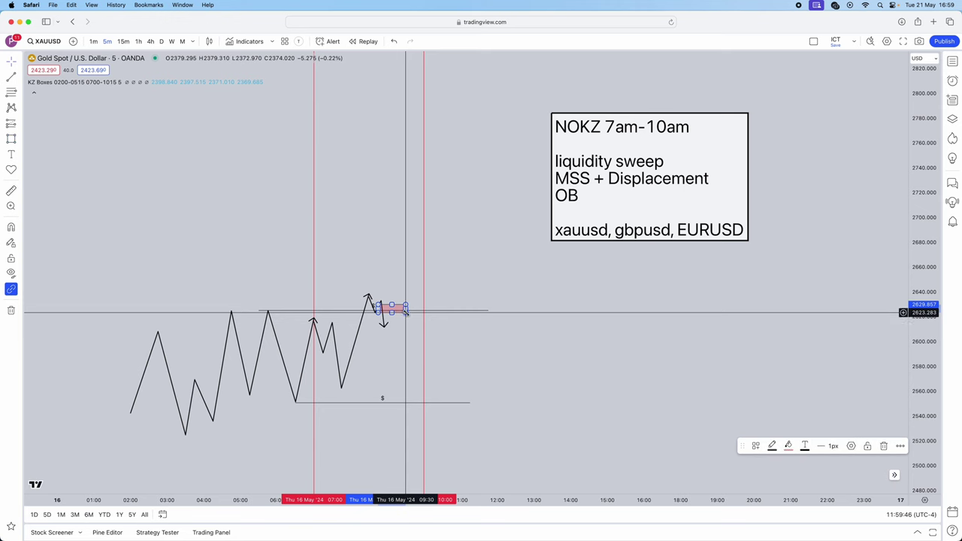
key(Escape)
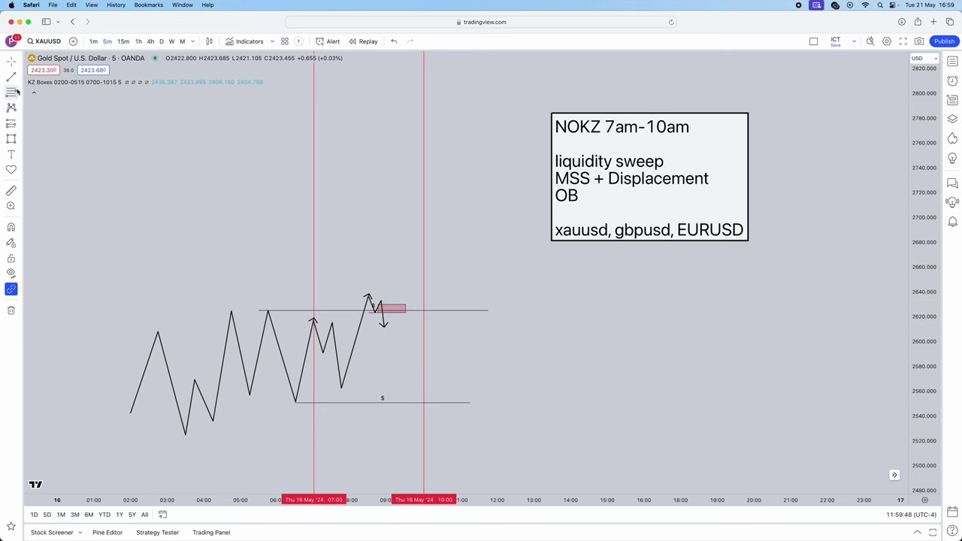
Step: Draw a path from the zigzag's end up into the order block at about 2625 and down to about 2572 at 09:40
click(21, 157)
click(17, 140)
click(21, 141)
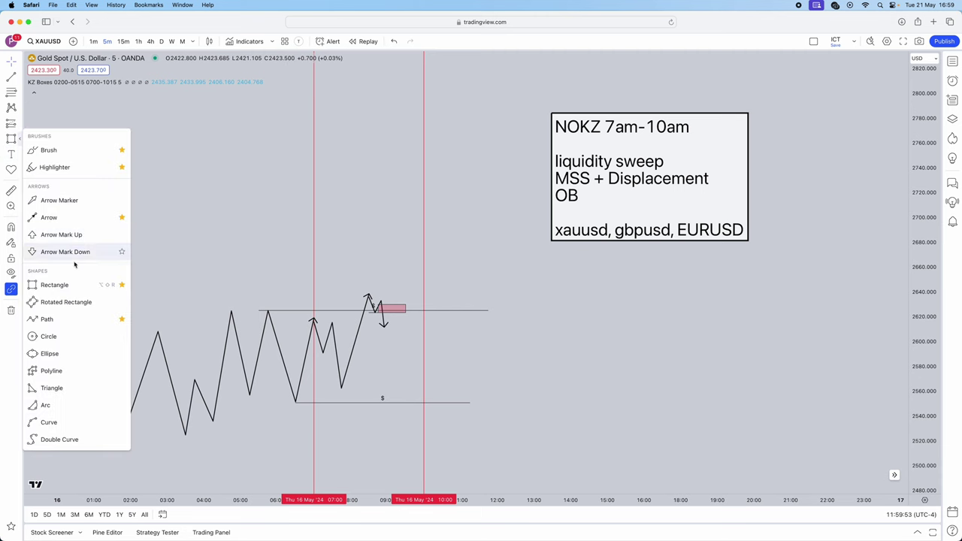
click(60, 319)
click(381, 326)
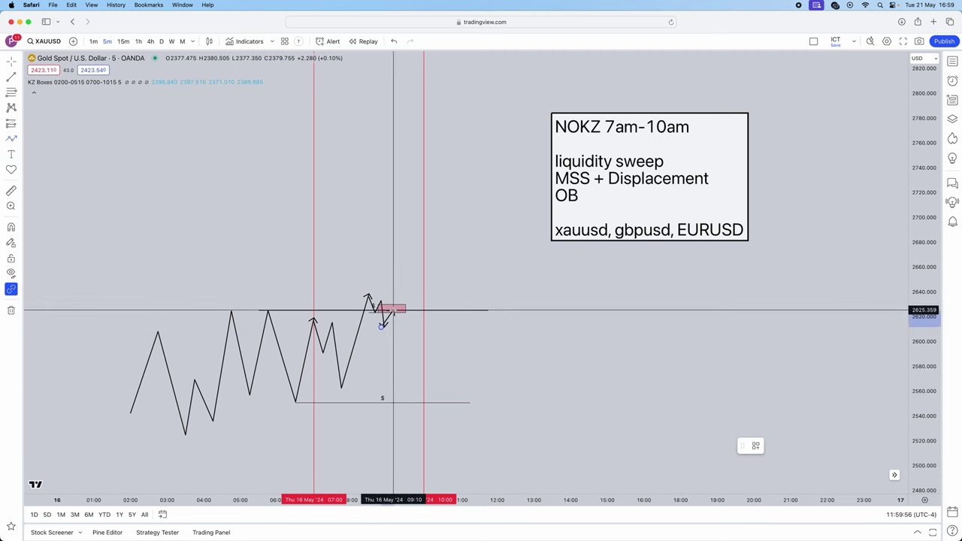
click(396, 310)
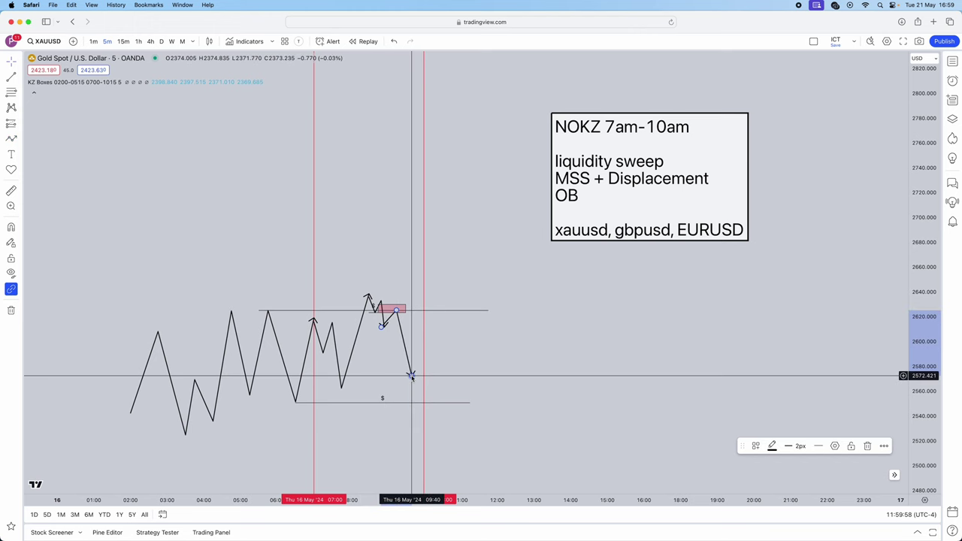
double_click(411, 373)
Step: Set the line colour of the path retracing into the order block to red
click(772, 445)
click(772, 425)
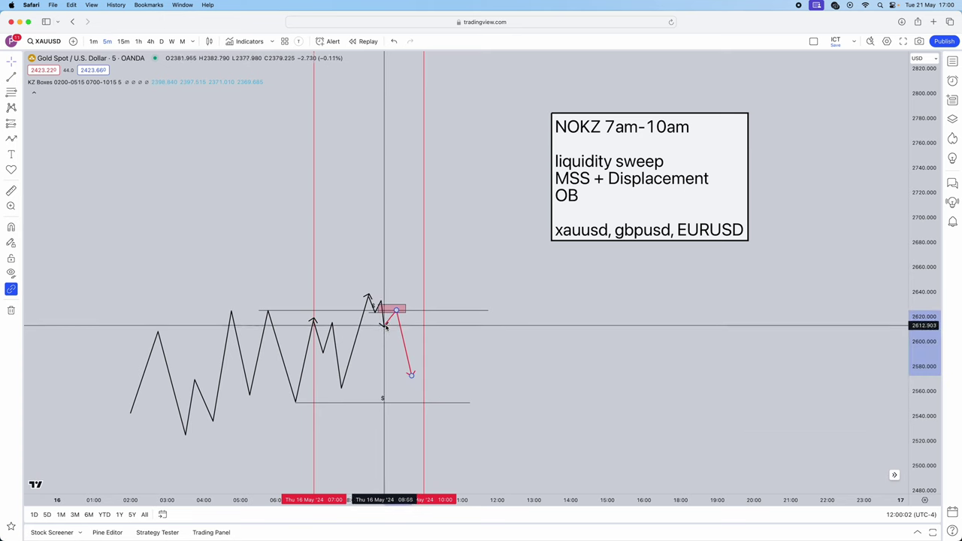
click(613, 346)
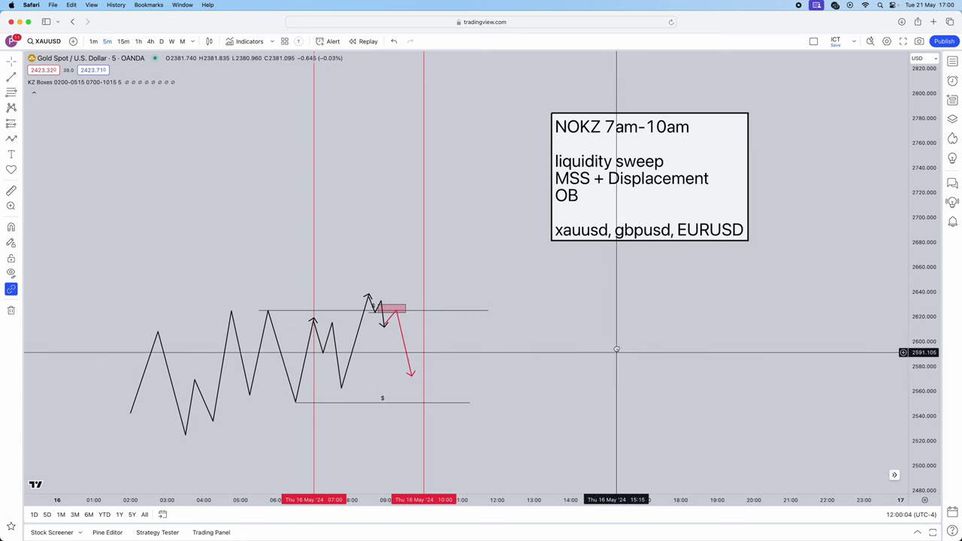
drag(616, 347, 633, 328)
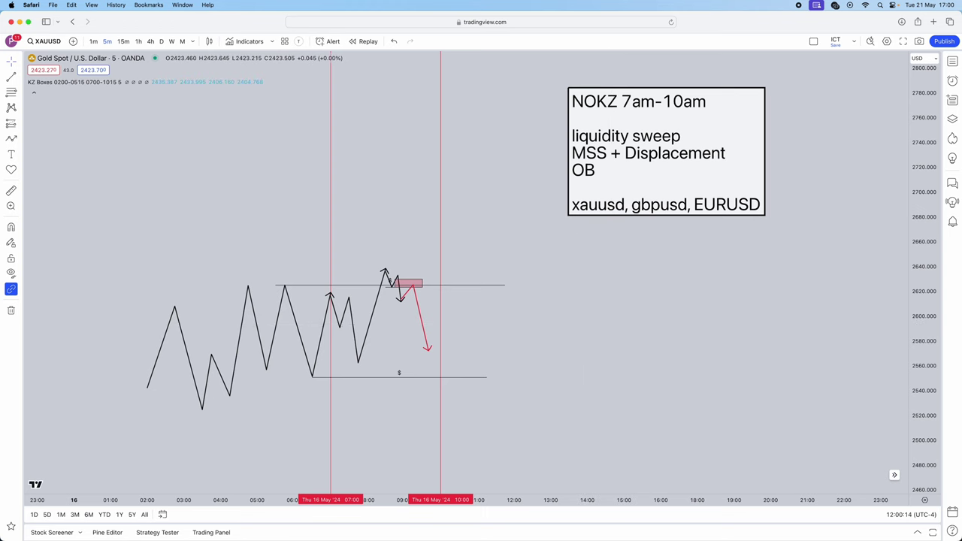
Step: Switch to Telegram and look through the ZMN Trades channel's May posts on trades, offers and videos
key(super+Tab)
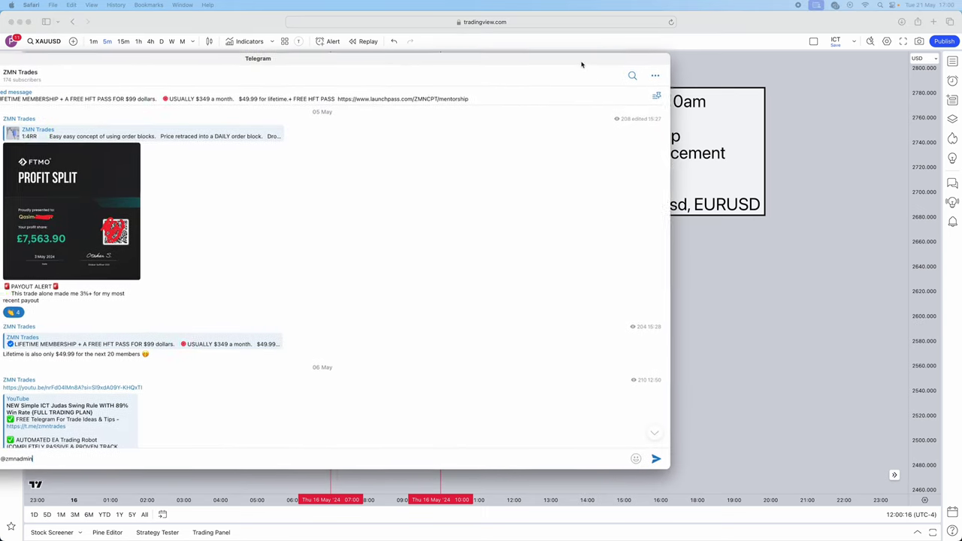
scroll(548, 179, down, 10)
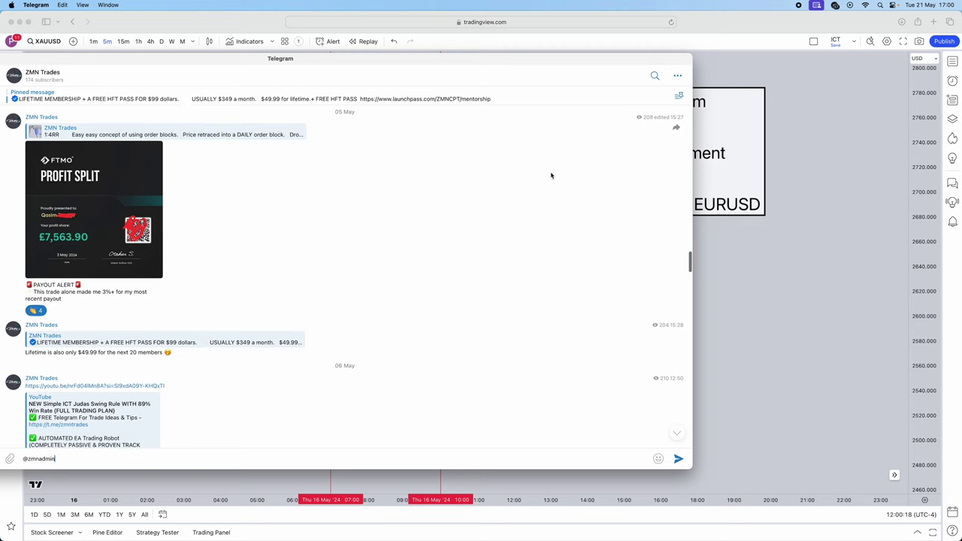
scroll(421, 248, down, 10)
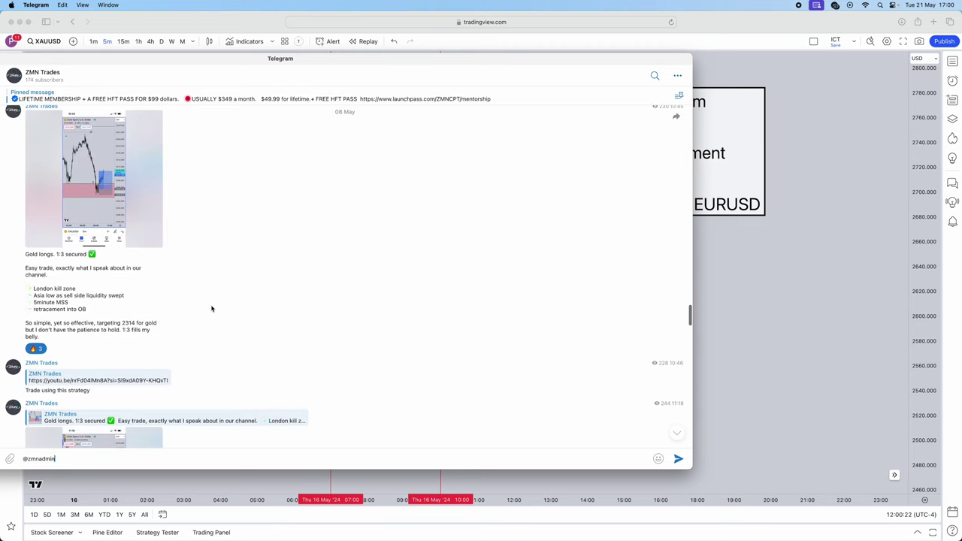
scroll(282, 274, down, 10)
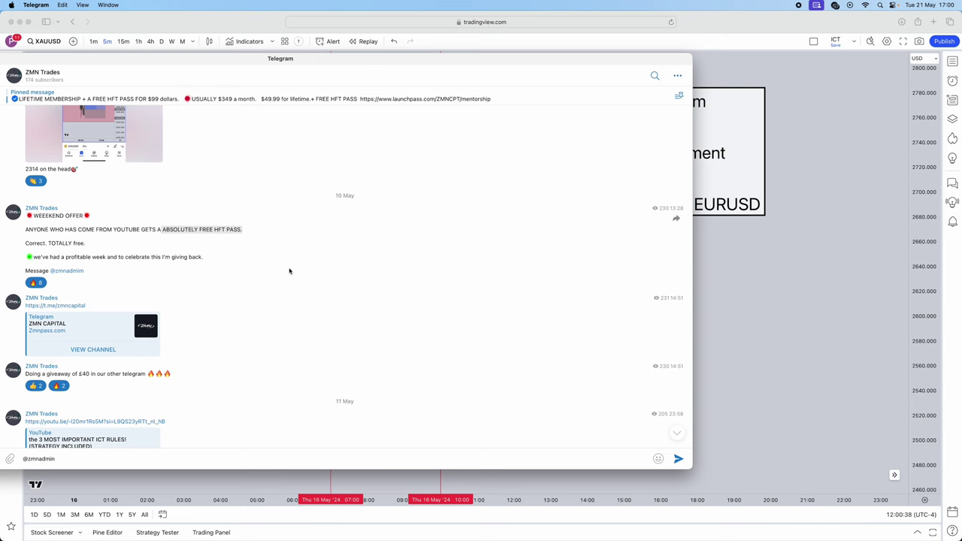
scroll(316, 257, down, 5)
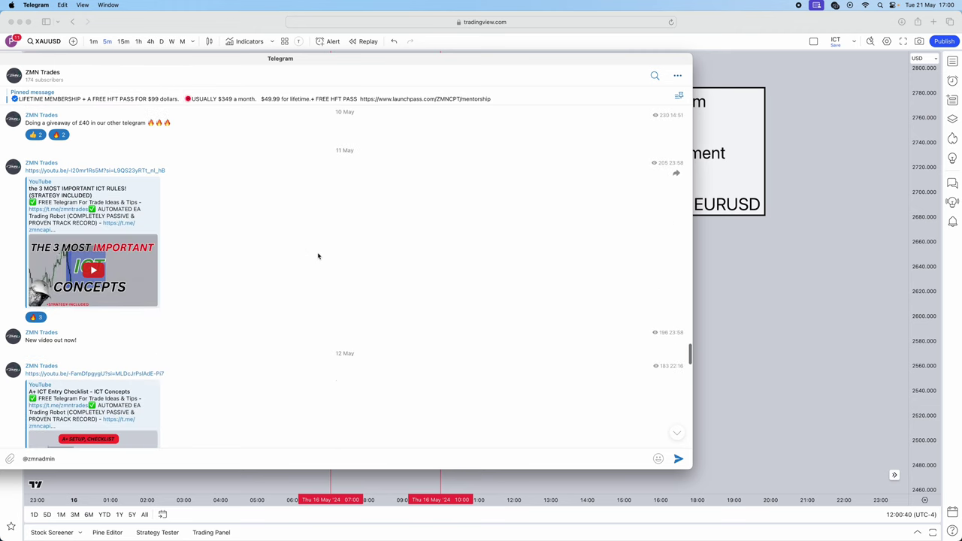
Step: Look through the channel's posts from 11 May to the newest on 20 May, and close Telegram to return to the chart
scroll(320, 257, up, 4)
scroll(327, 263, down, 6)
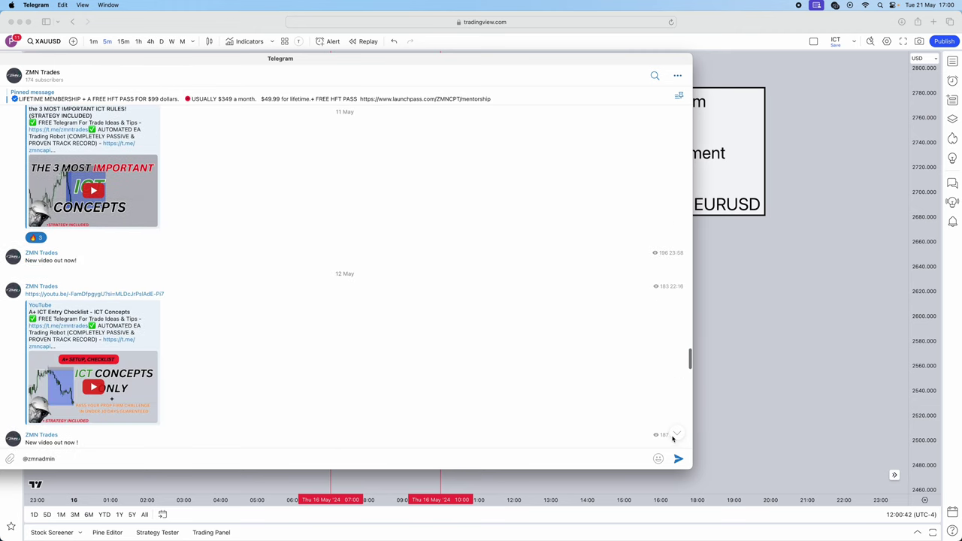
scroll(621, 429, down, 10)
scroll(324, 374, up, 4)
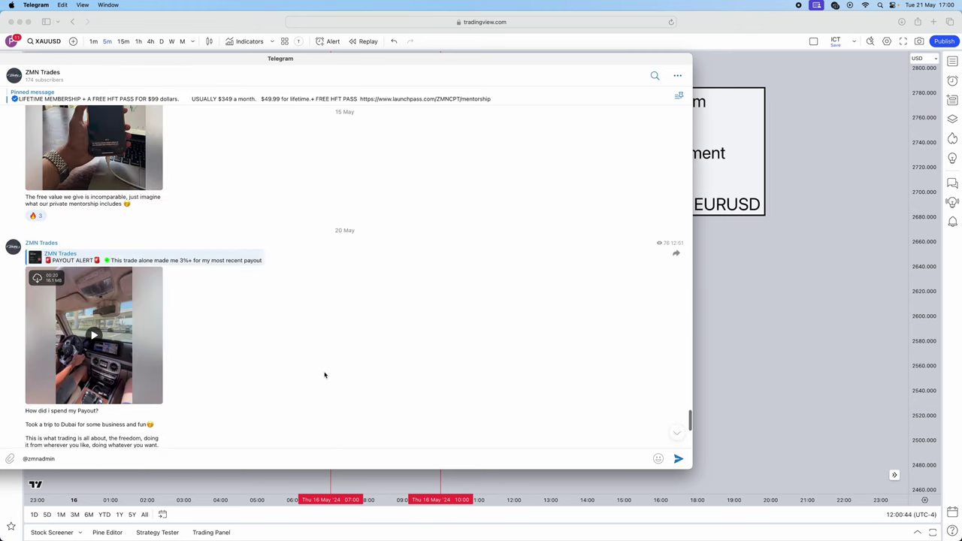
scroll(325, 375, up, 2)
scroll(308, 373, down, 4)
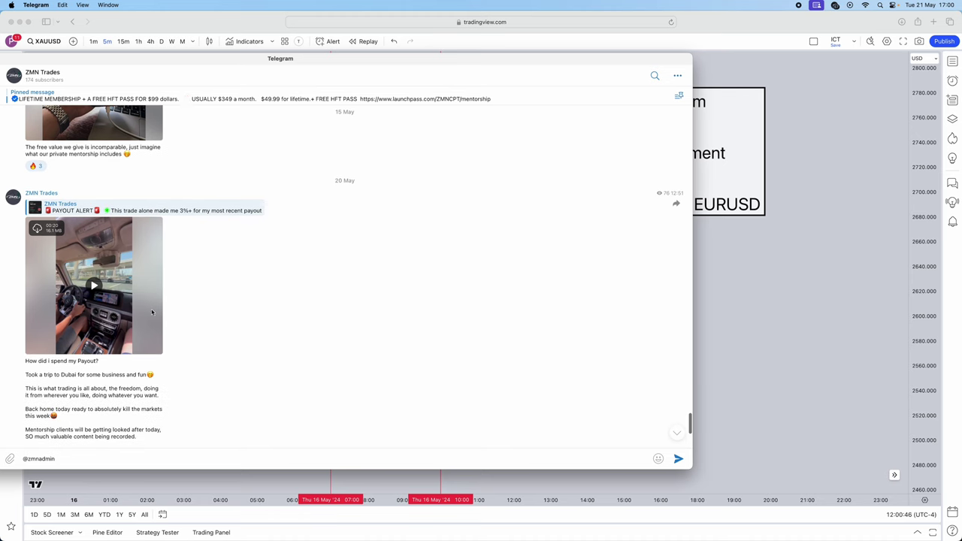
scroll(143, 314, down, 4)
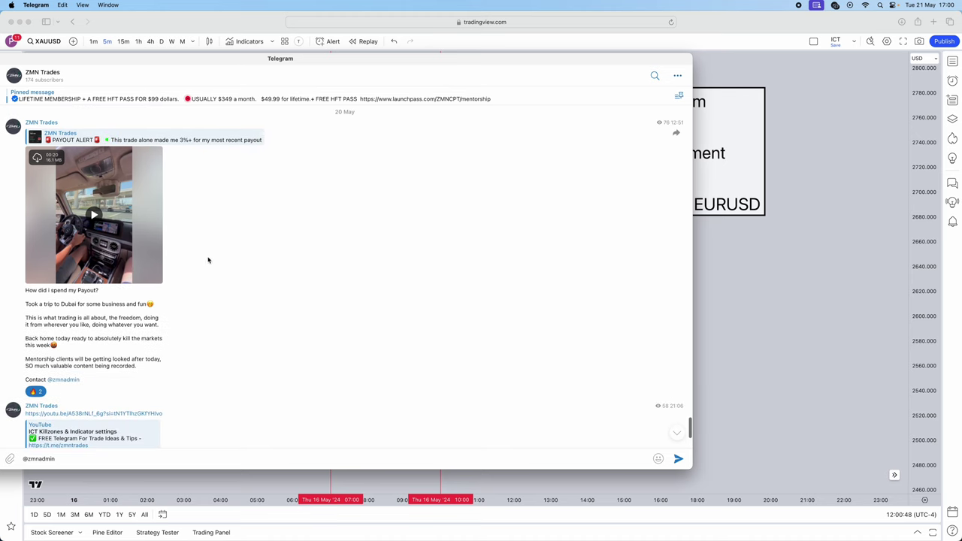
scroll(356, 295, down, 8)
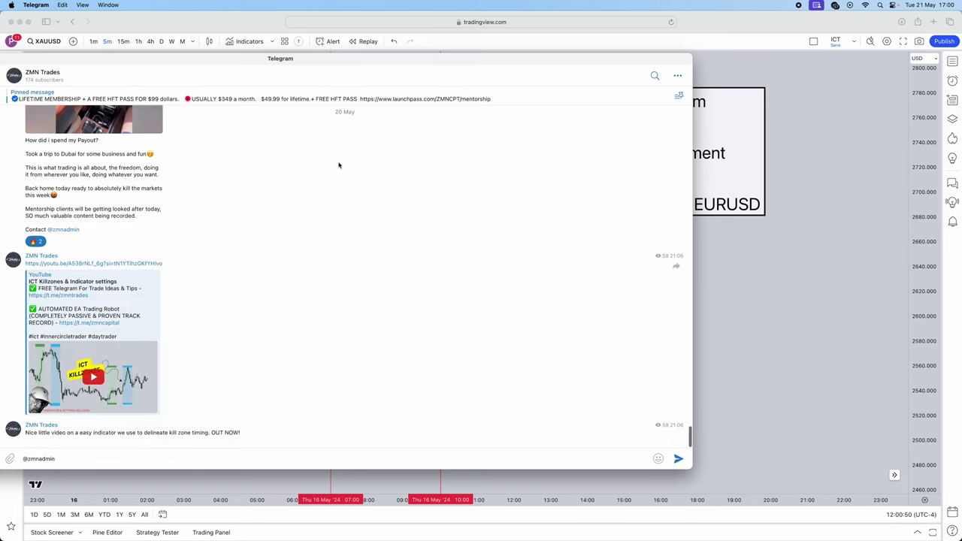
key(super+w)
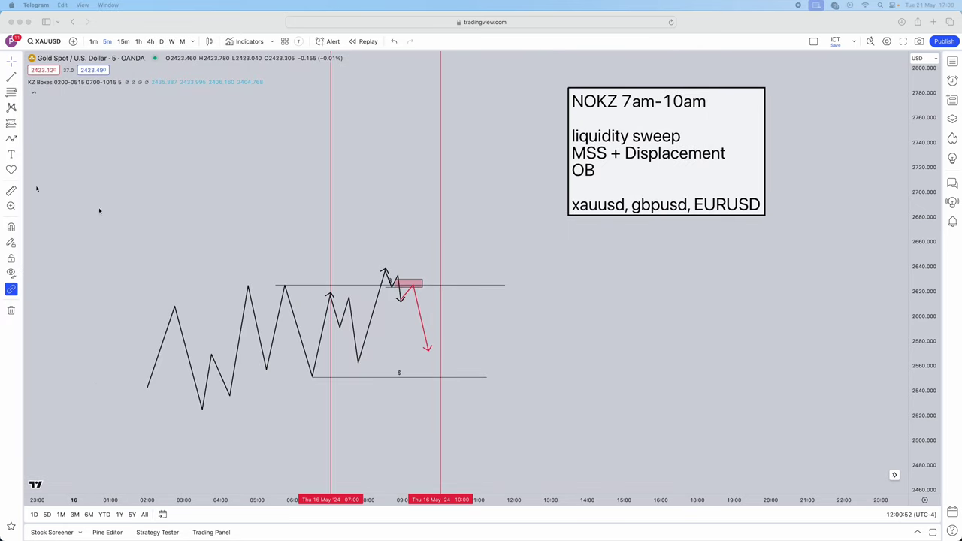
Step: Search the indicator library for "kz boxes" and close it without adding a script
drag(237, 225, 248, 203)
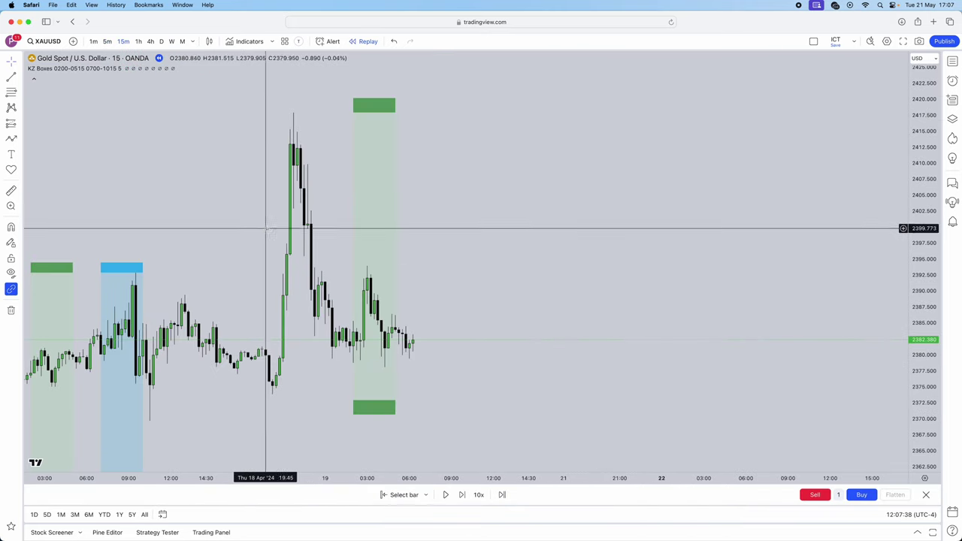
mouse_move(94, 69)
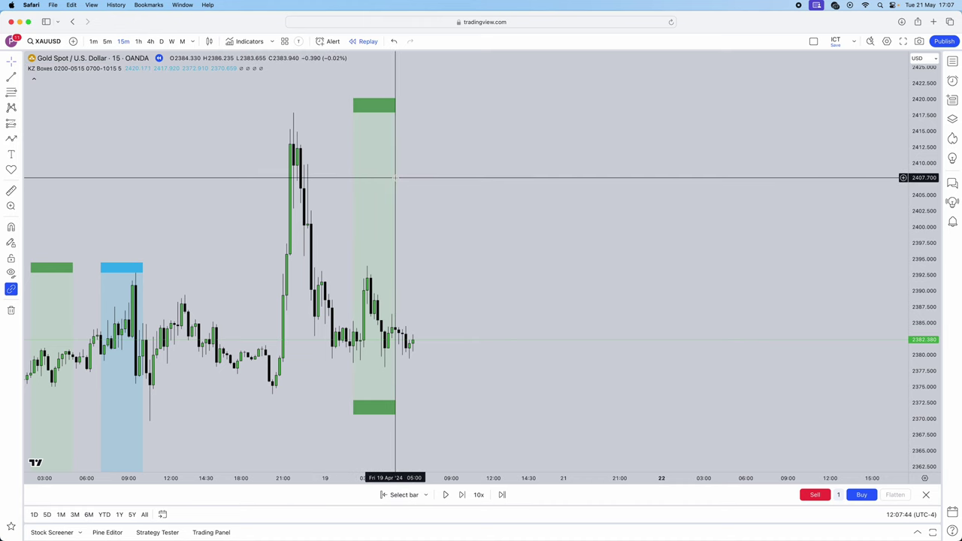
scroll(286, 286, left, 5)
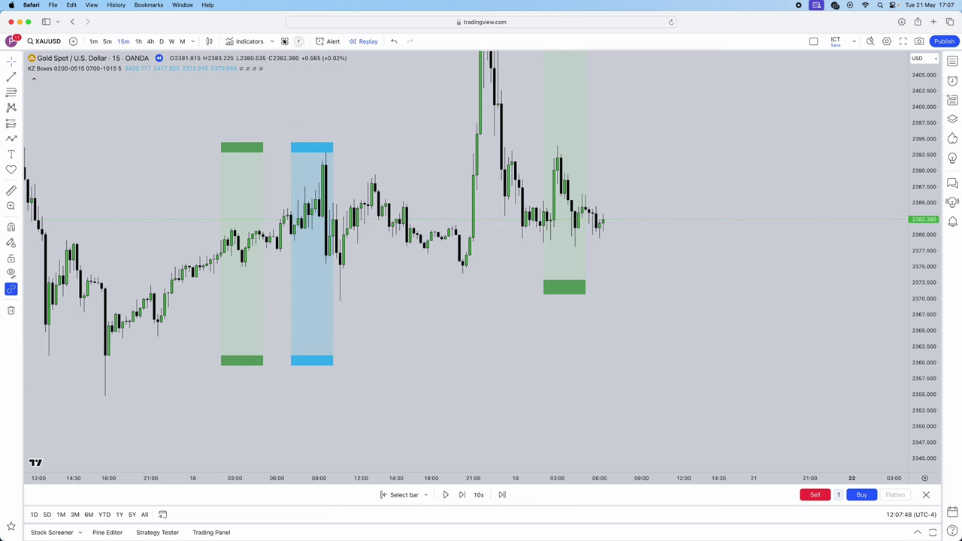
click(242, 42)
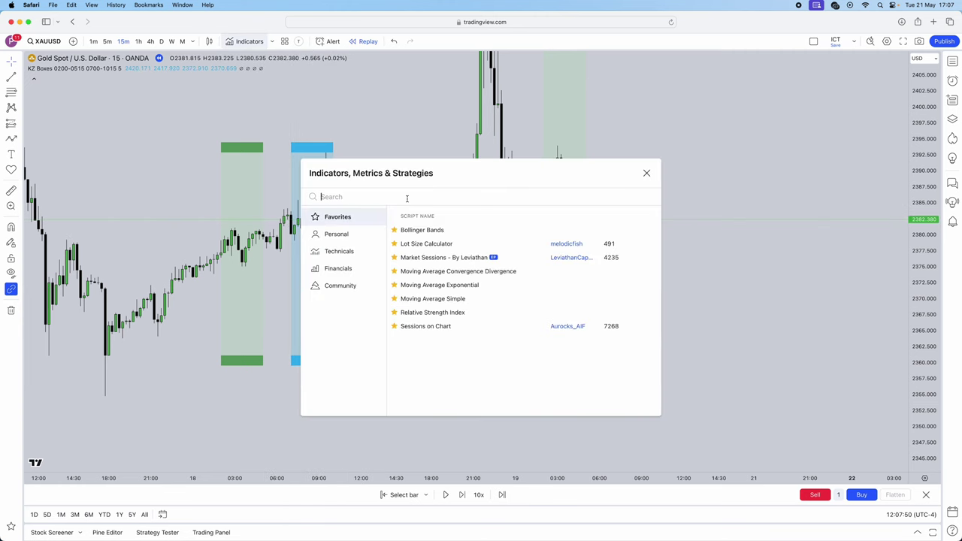
text(kz boxes)
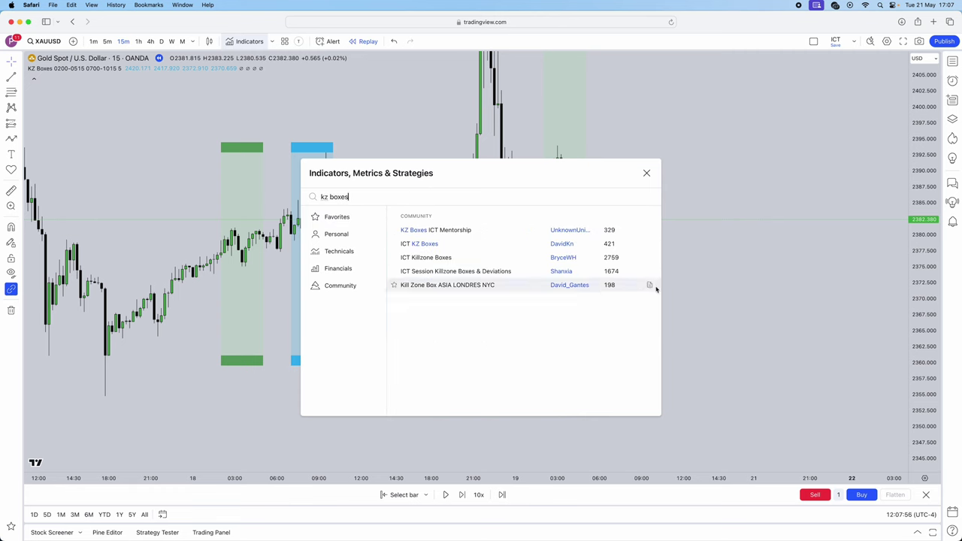
click(646, 173)
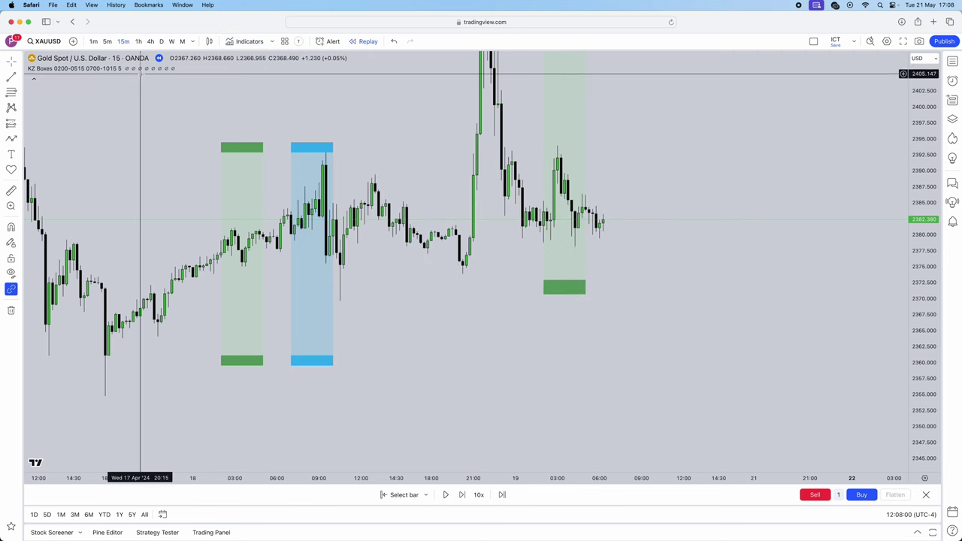
Step: Review the input and style settings of the KZ Boxes indicator, and close its settings
click(140, 69)
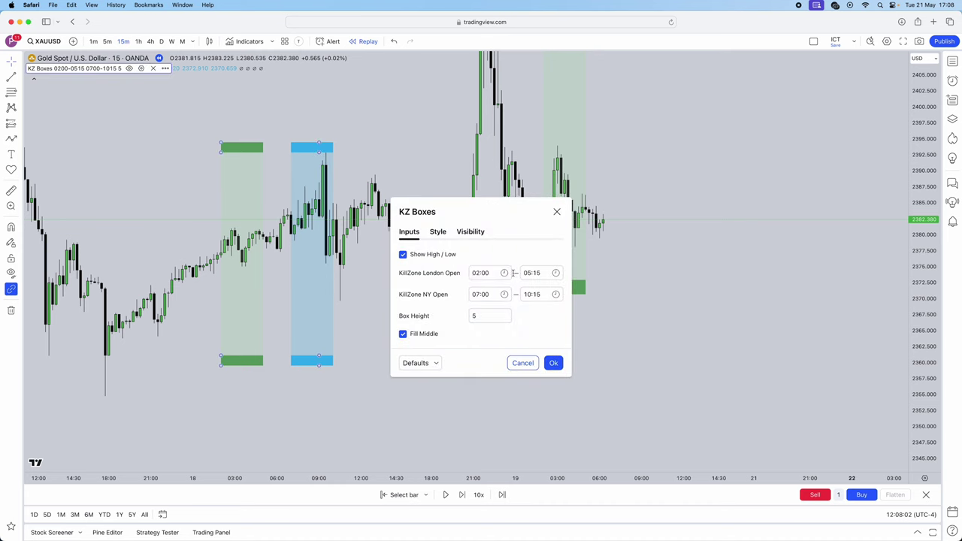
click(438, 232)
scroll(513, 248, down, 3)
scroll(514, 249, up, 3)
click(505, 518)
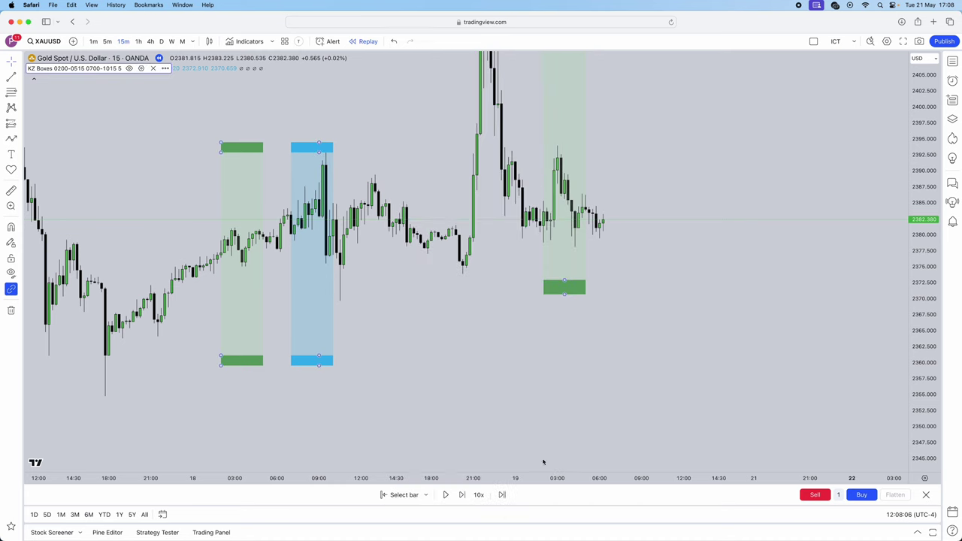
Step: Draw a horizontal trend line at 2378.140 from the 19 April 04:15 low to 14:15
scroll(621, 298, right, 5)
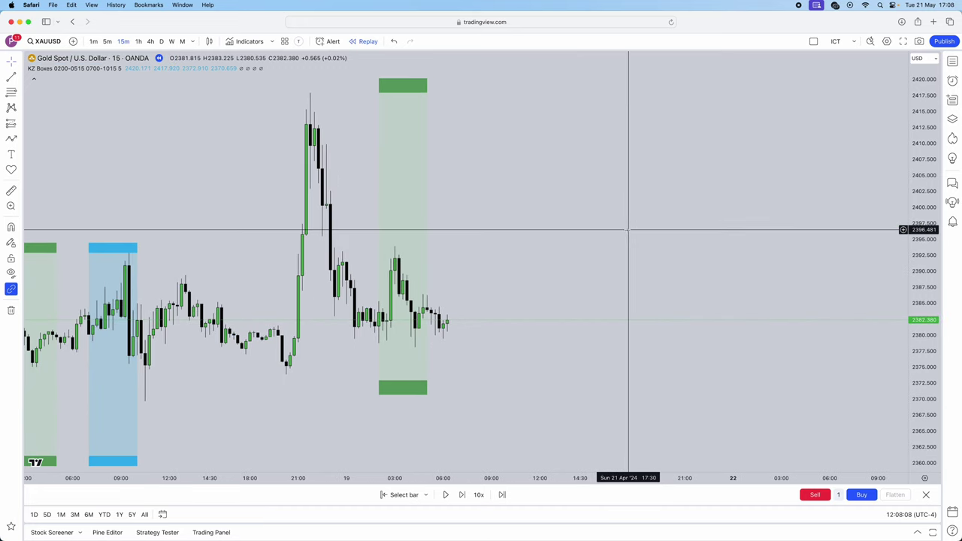
scroll(623, 225, right, 3)
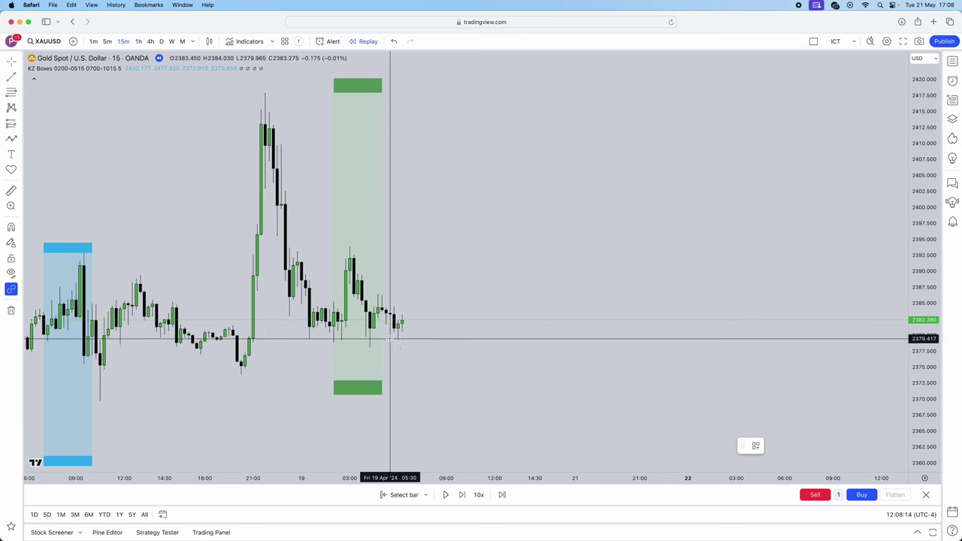
click(369, 347)
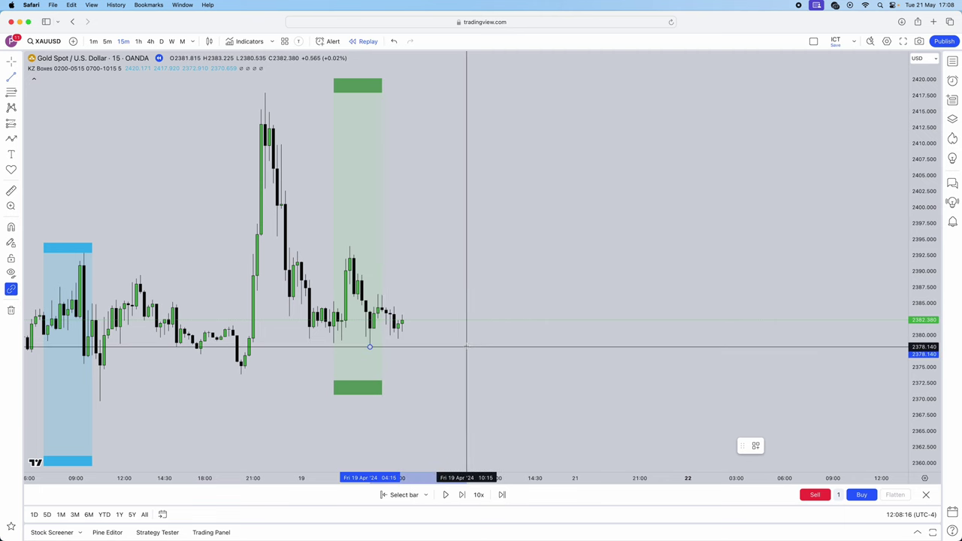
click(531, 347)
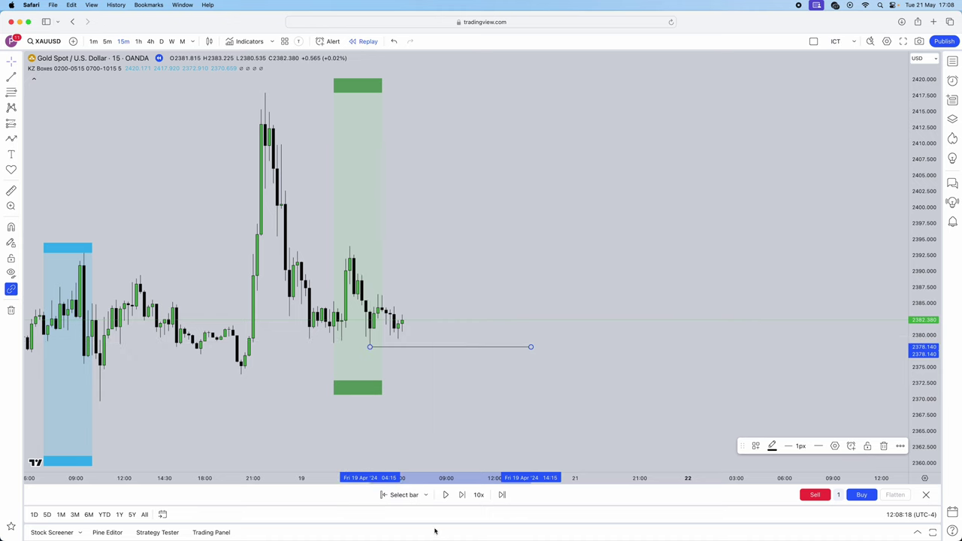
key(Escape)
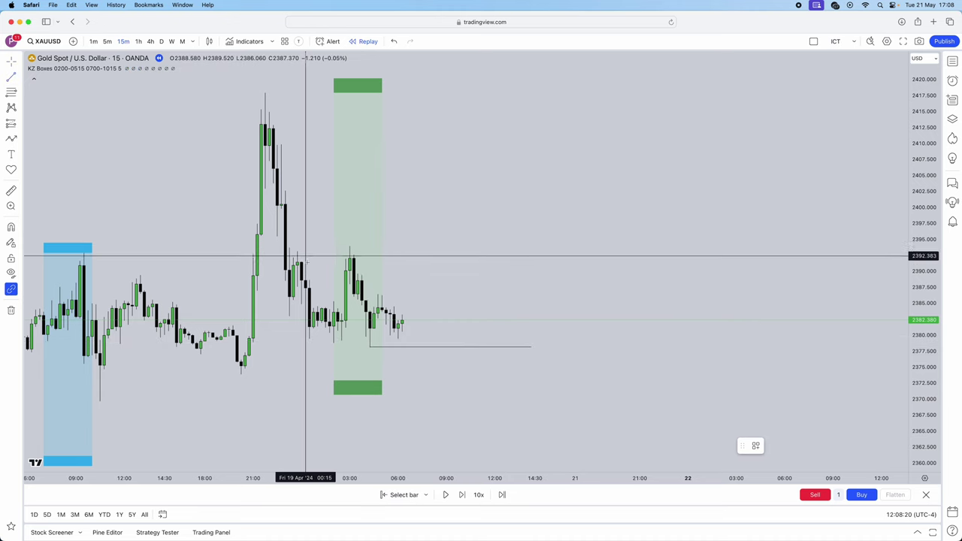
Step: Draw a trend line at 2394.062 from 19 April 02:45 to 21 April 23:30 and apply the liquidity template to it
click(346, 246)
click(680, 245)
double_click(637, 248)
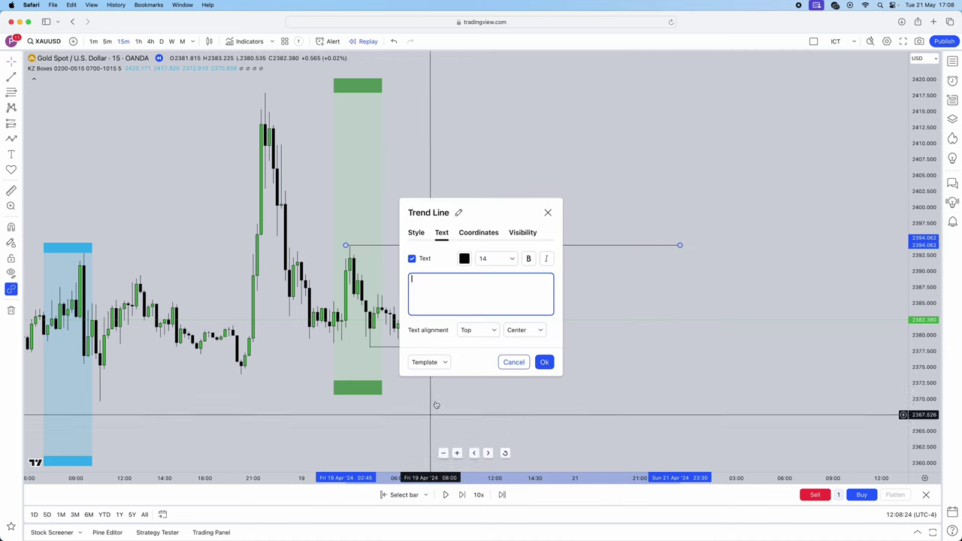
click(427, 363)
click(405, 424)
click(405, 424)
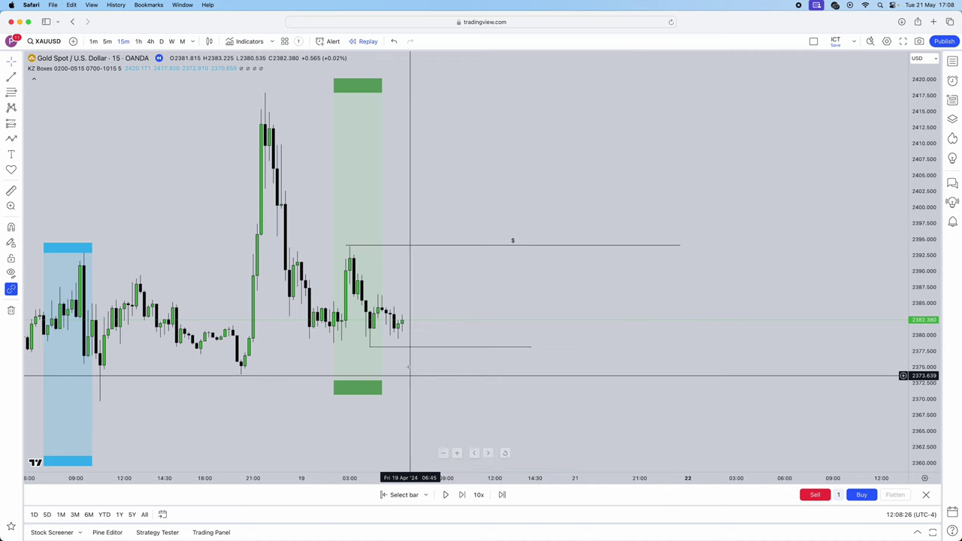
Step: Apply the liquidity template to the trend line under the 04:15 low
double_click(412, 347)
click(425, 363)
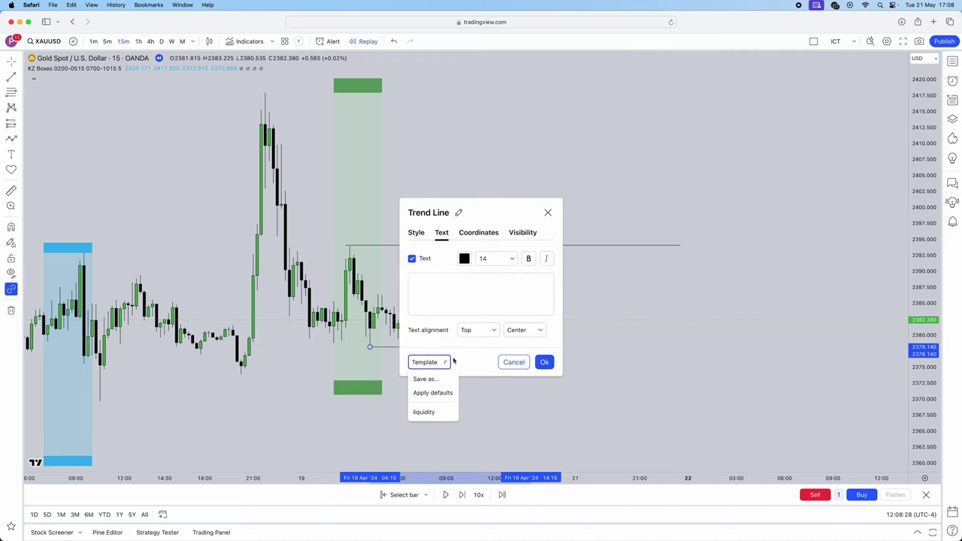
click(424, 412)
click(462, 412)
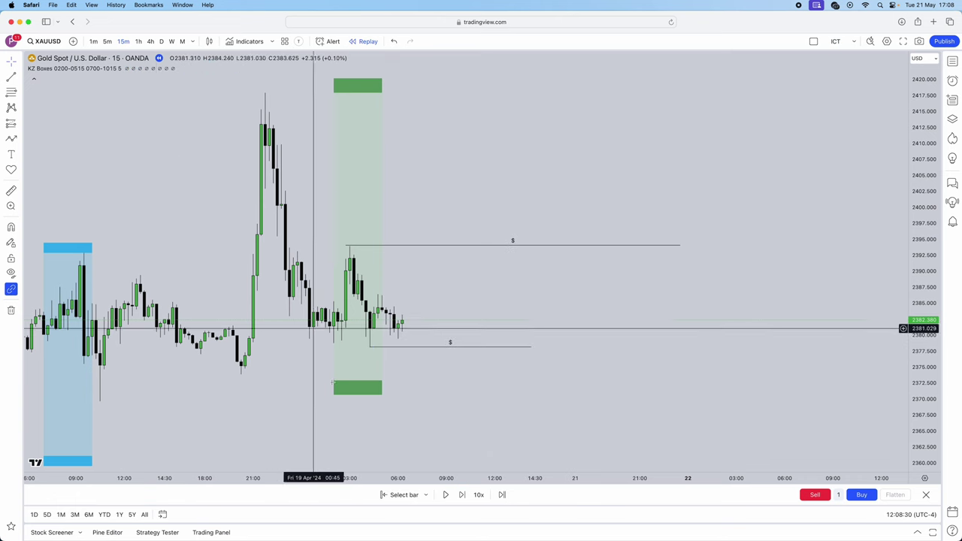
Step: Advance the 15-minute replay bar by bar to the 07:15 candle on 19 April
click(462, 495)
click(462, 494)
click(462, 494)
click(461, 494)
click(461, 494)
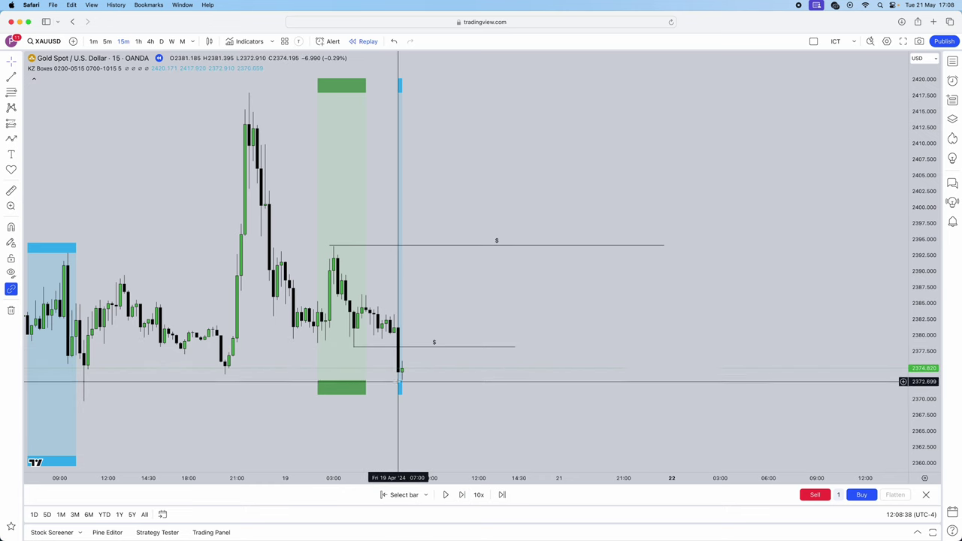
Step: Switch the chart to the 5-minute timeframe and frame both liquidity lines with the killzone boxes
click(107, 41)
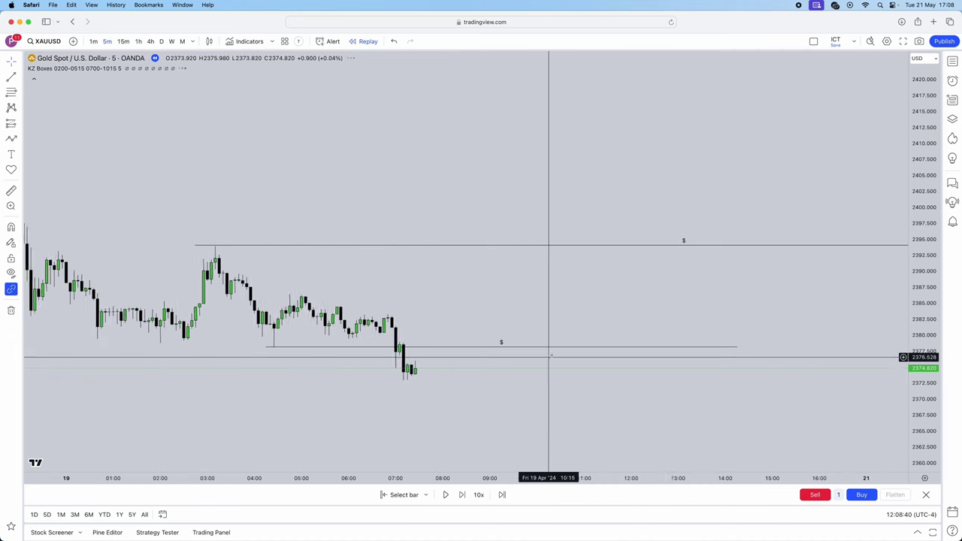
drag(903, 338, 903, 331)
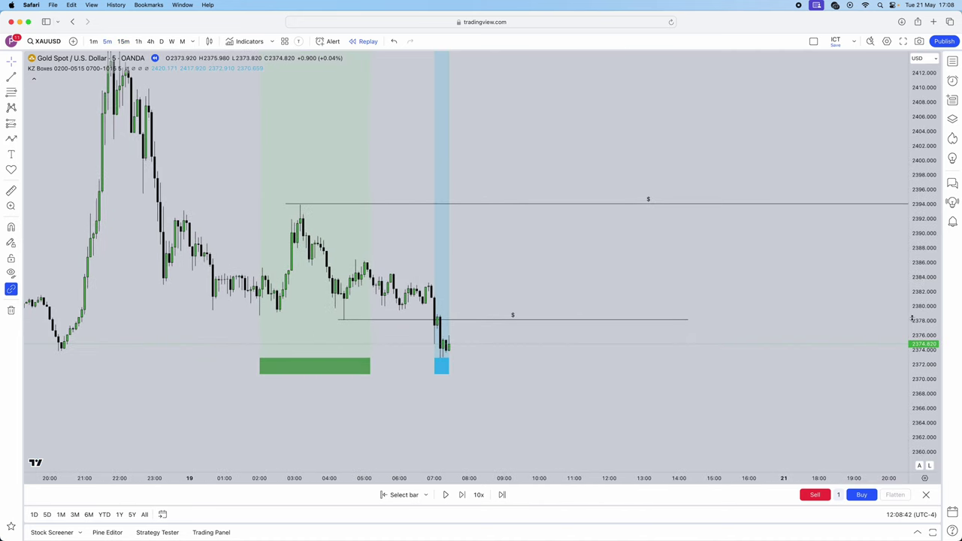
drag(816, 294, 784, 337)
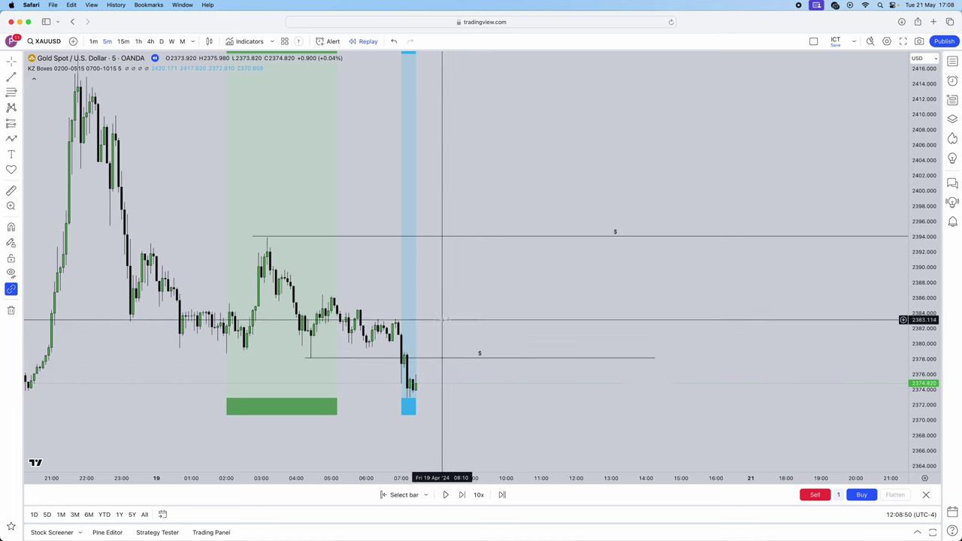
scroll(447, 316, up, 2)
drag(472, 285, 509, 293)
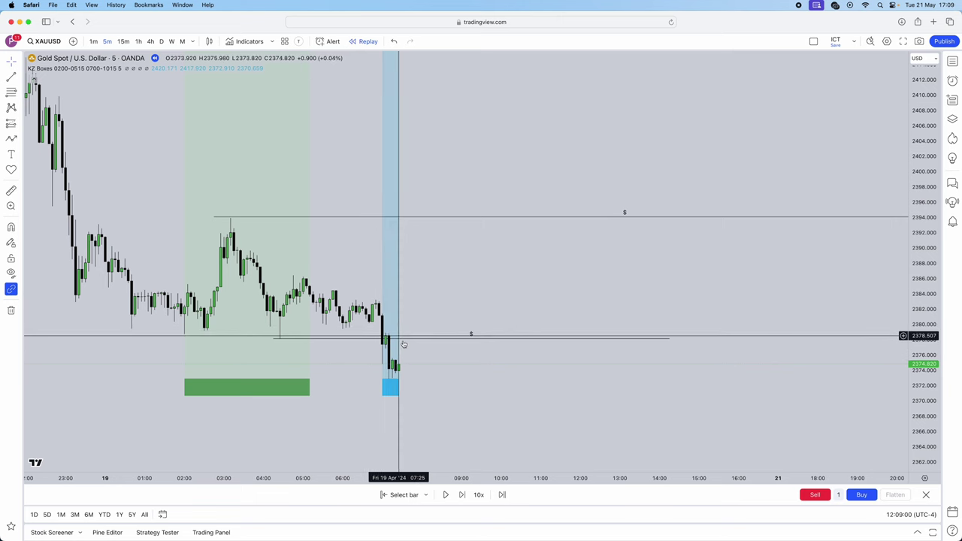
Step: Advance the 5-minute replay bar by bar to the 08:30 candle on 19 April
click(462, 494)
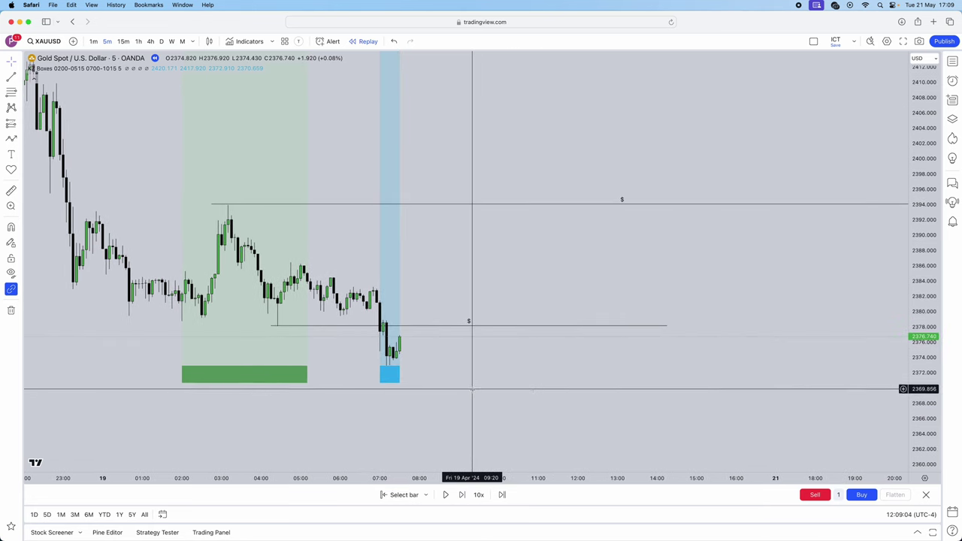
click(462, 496)
click(462, 495)
click(463, 496)
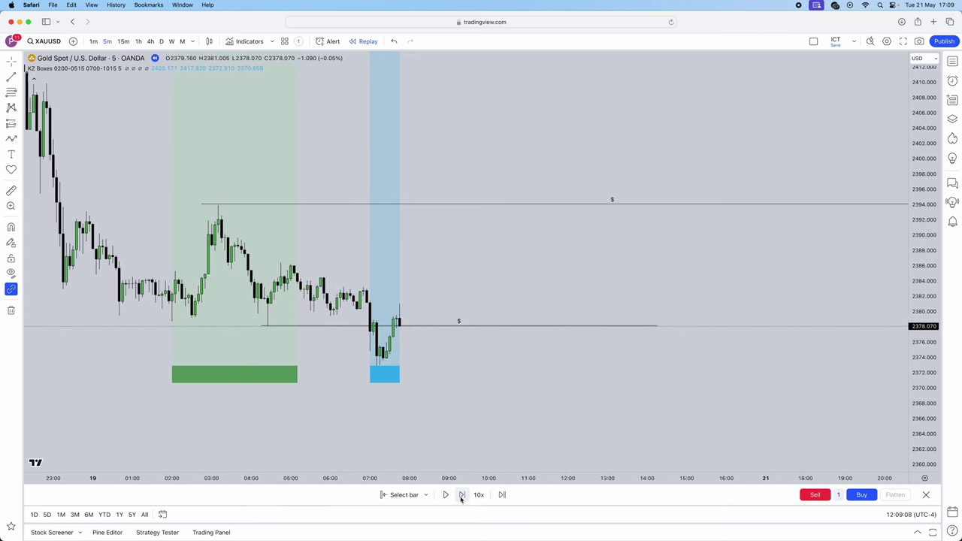
click(462, 496)
click(462, 495)
click(463, 496)
click(462, 496)
click(462, 495)
click(462, 496)
click(463, 495)
click(462, 496)
click(462, 495)
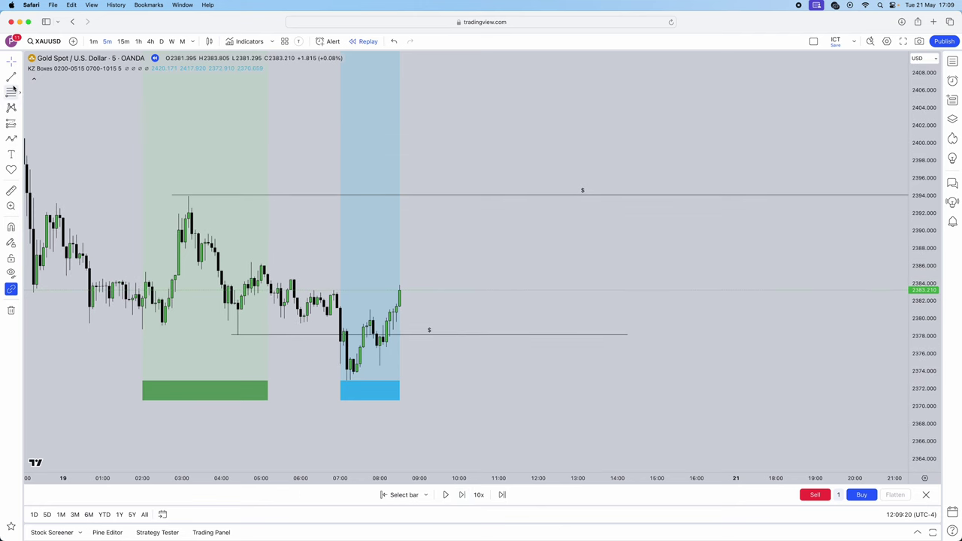
Step: Mark the 07:45 swing high at about 2381 with a brush dot
click(21, 141)
click(19, 78)
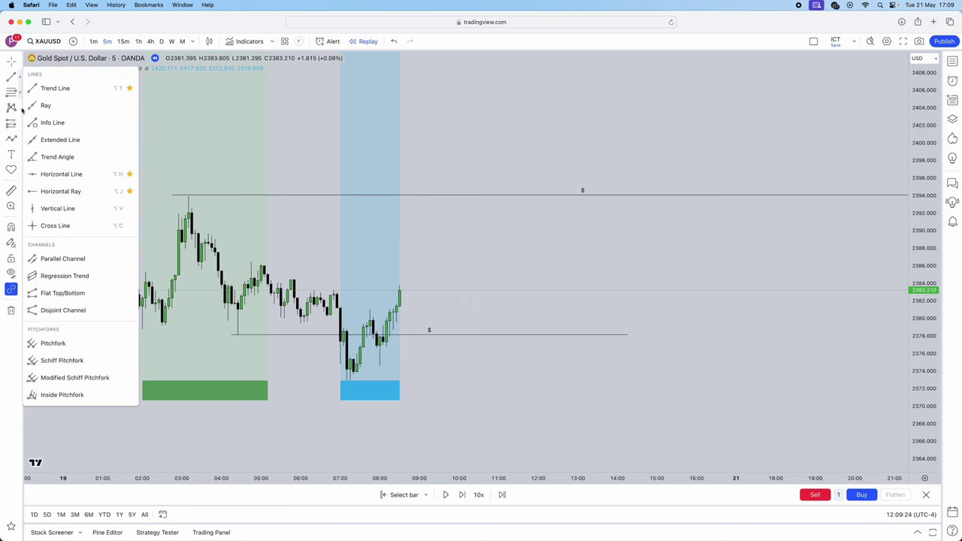
click(24, 154)
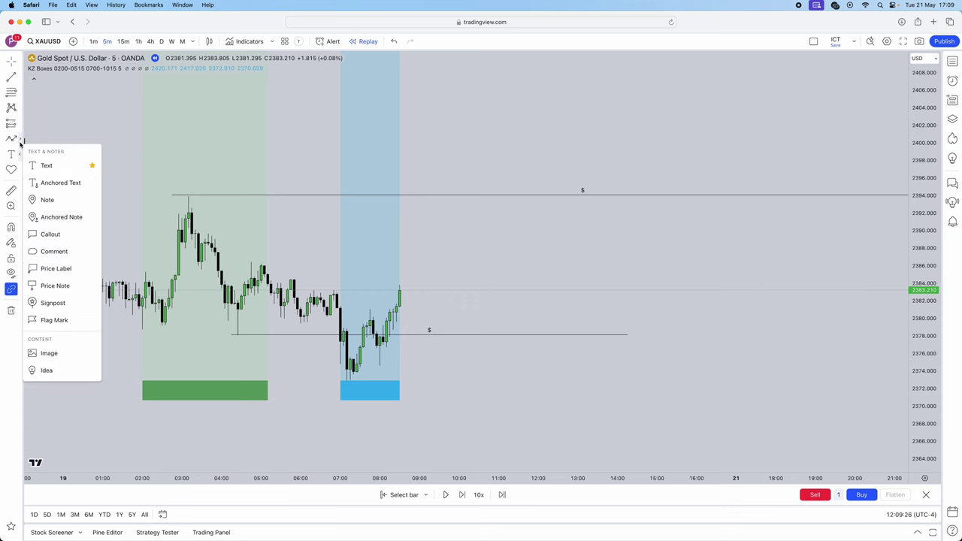
click(21, 141)
click(43, 166)
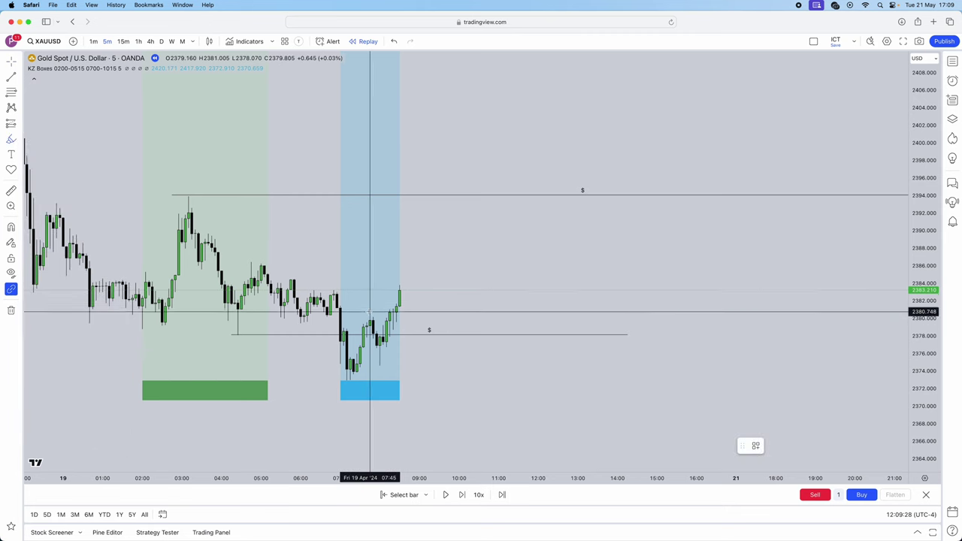
click(369, 311)
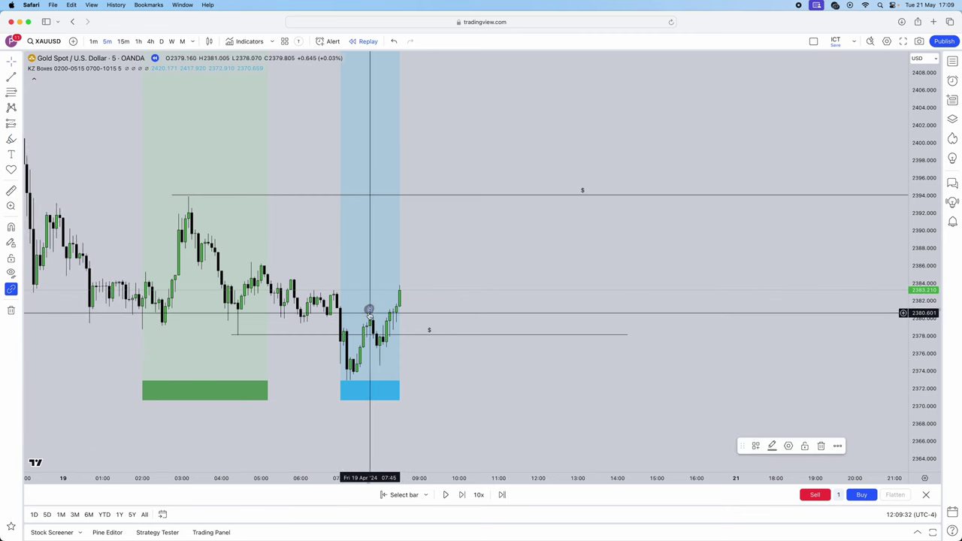
Step: Replace the brush dot at the 07:45 swing high with a horizontal line at about 2381, from 07:35 to about 09:30
key(Delete)
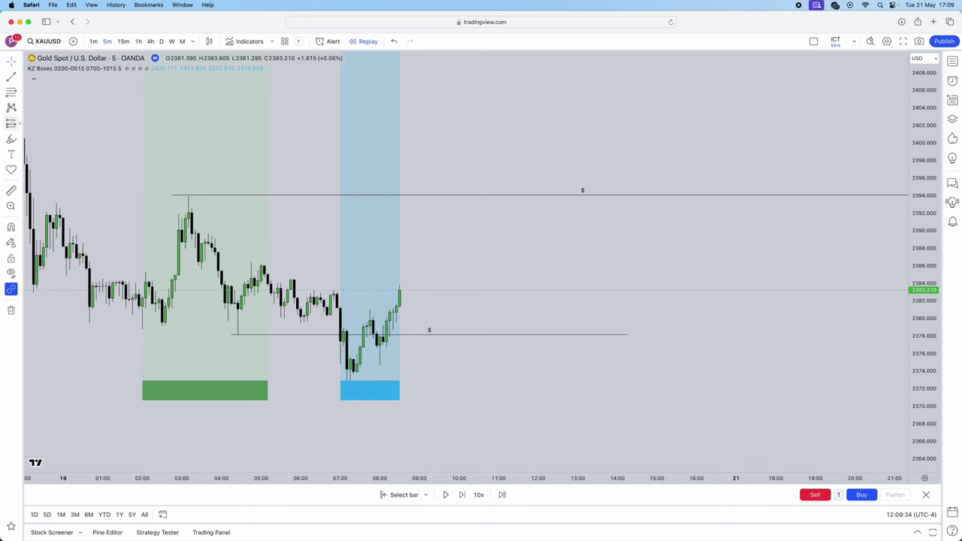
click(363, 309)
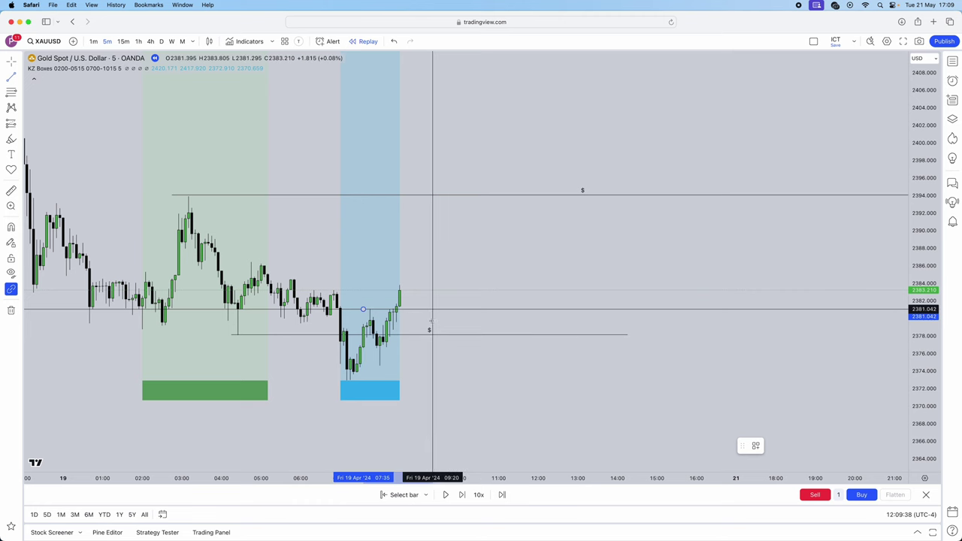
click(440, 309)
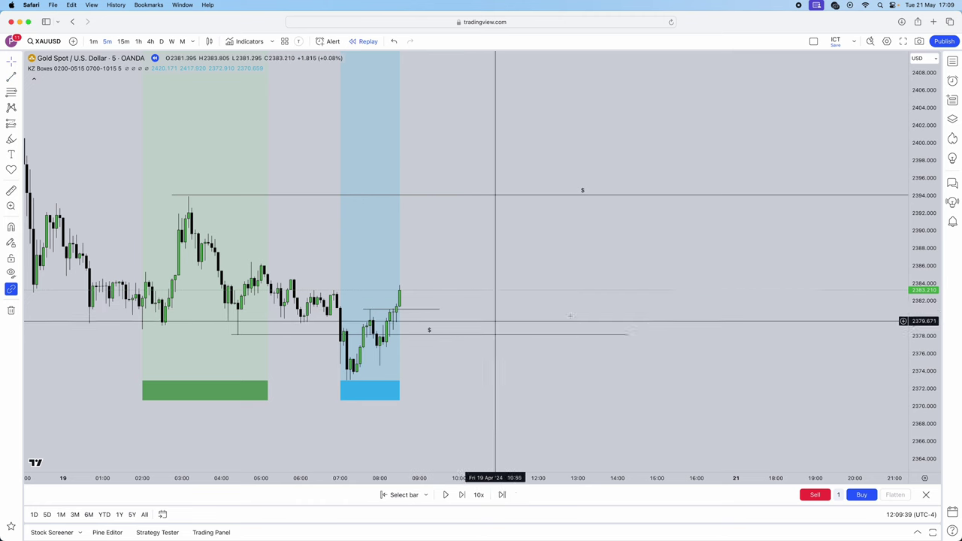
Step: Advance the replay one bar and box the 08:00 order block with a rectangle from about 2379.3 to 2376.8, extended to about 10:35
click(462, 494)
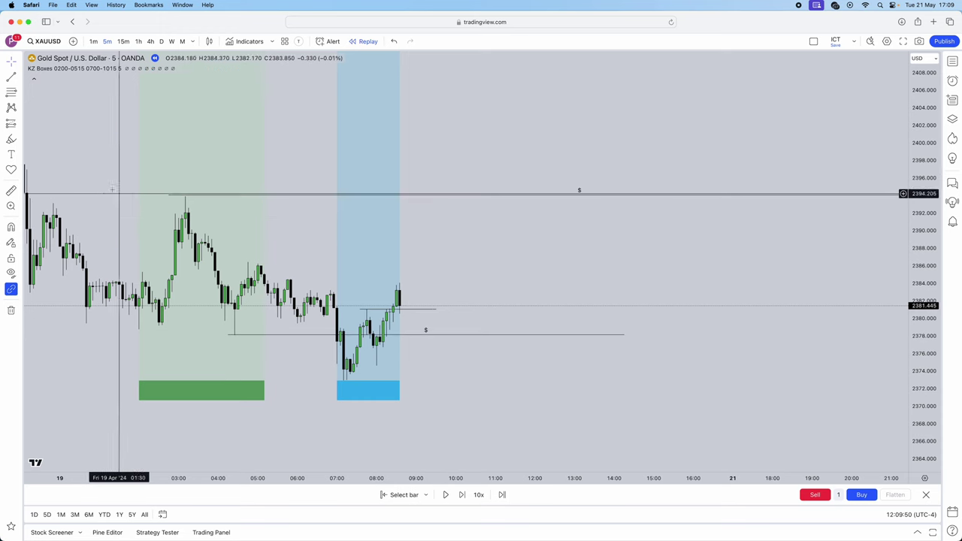
click(20, 123)
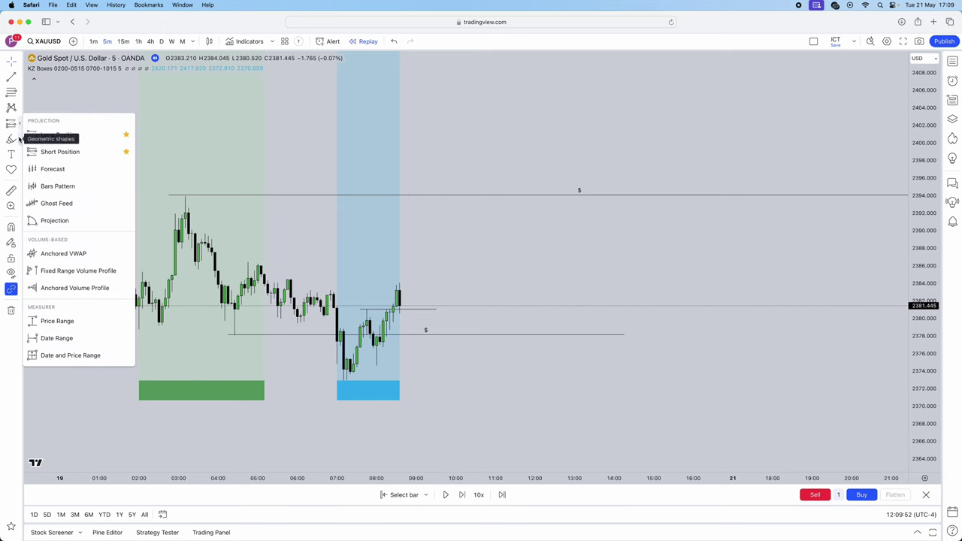
click(20, 139)
click(56, 290)
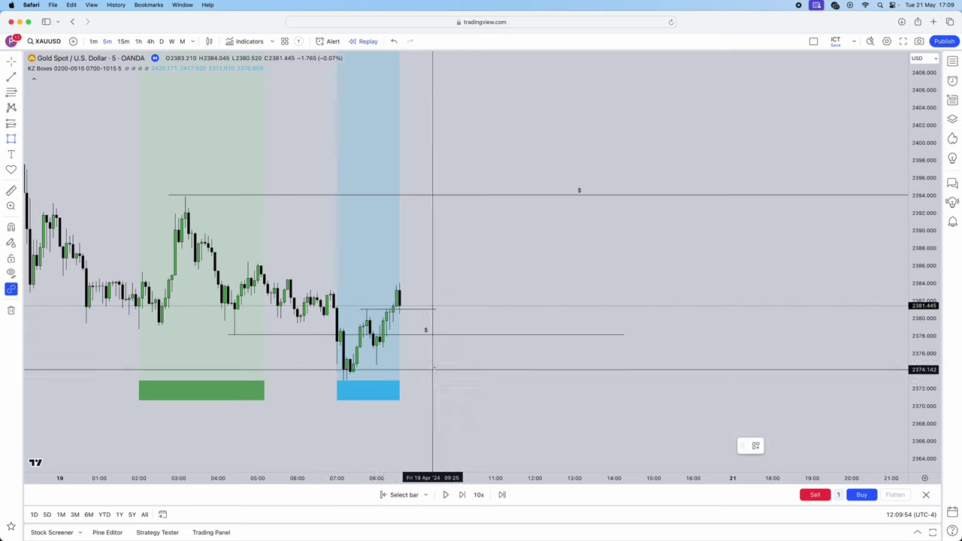
click(376, 324)
click(479, 346)
Step: Advance the 5-minute replay bar by bar to the 09:05 candle on 19 April
click(462, 495)
click(462, 495)
click(462, 495)
click(461, 495)
click(461, 496)
click(461, 495)
click(461, 496)
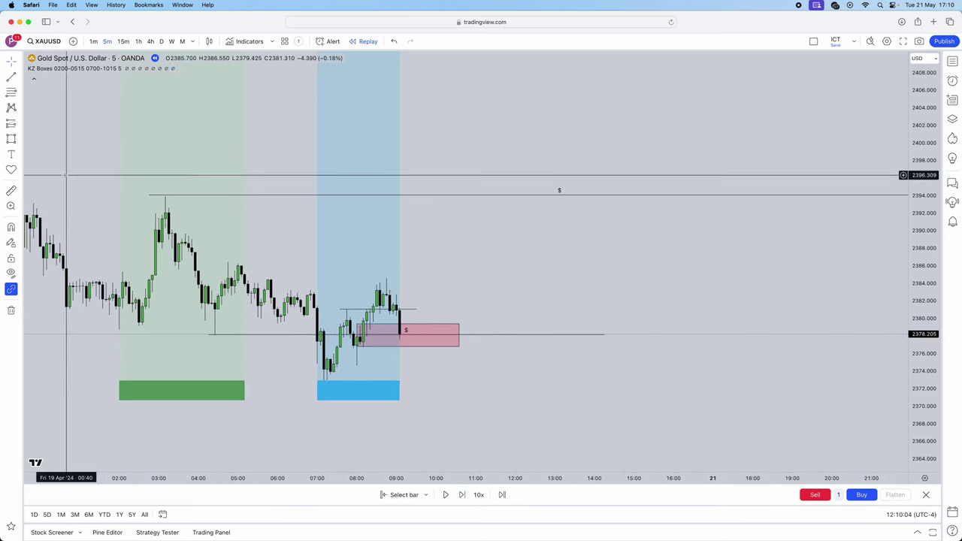
Step: Place a long position at the 09:05 candle with entry 2378.155, stop 2372.870 at the killzone low and target 2394.107 at the upper liquidity line
click(22, 127)
click(64, 136)
click(399, 333)
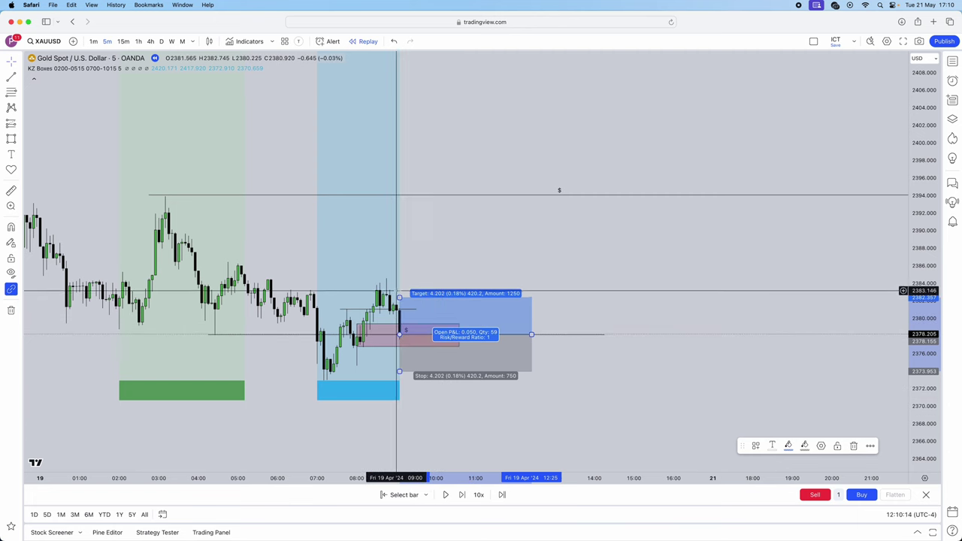
drag(399, 372, 399, 366)
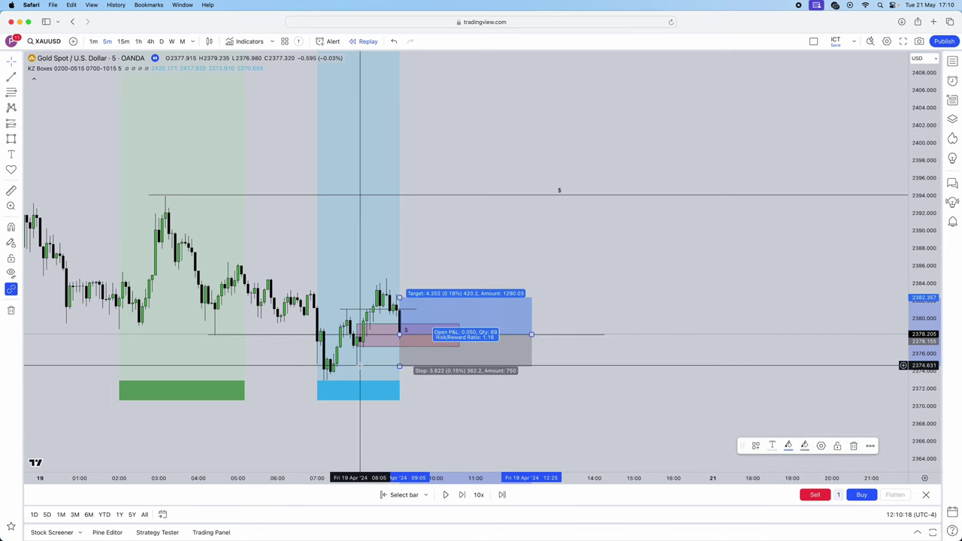
drag(399, 366, 399, 383)
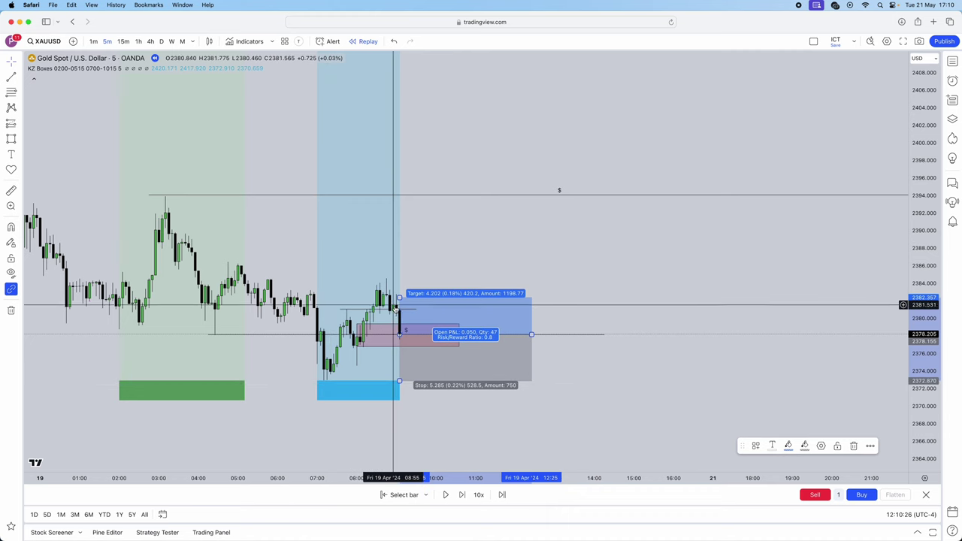
drag(399, 296, 392, 195)
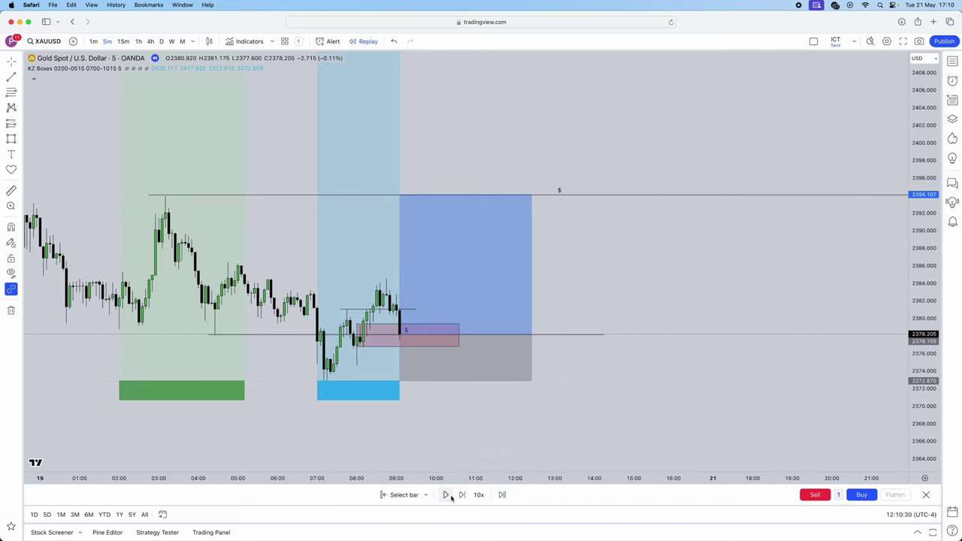
Step: Play the replay until price reaches the upper liquidity line and pause it at the 11:25 candle
click(446, 496)
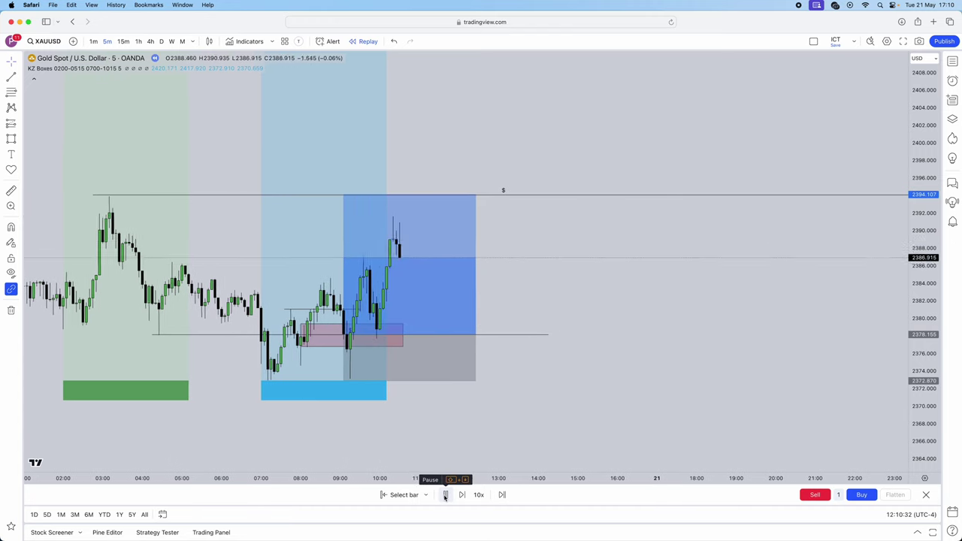
click(446, 496)
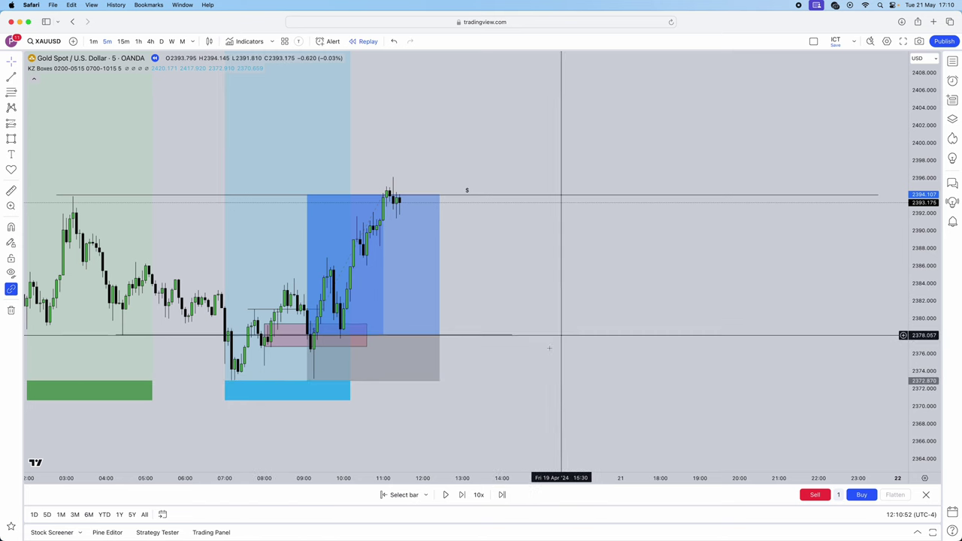
scroll(535, 344, left, 3)
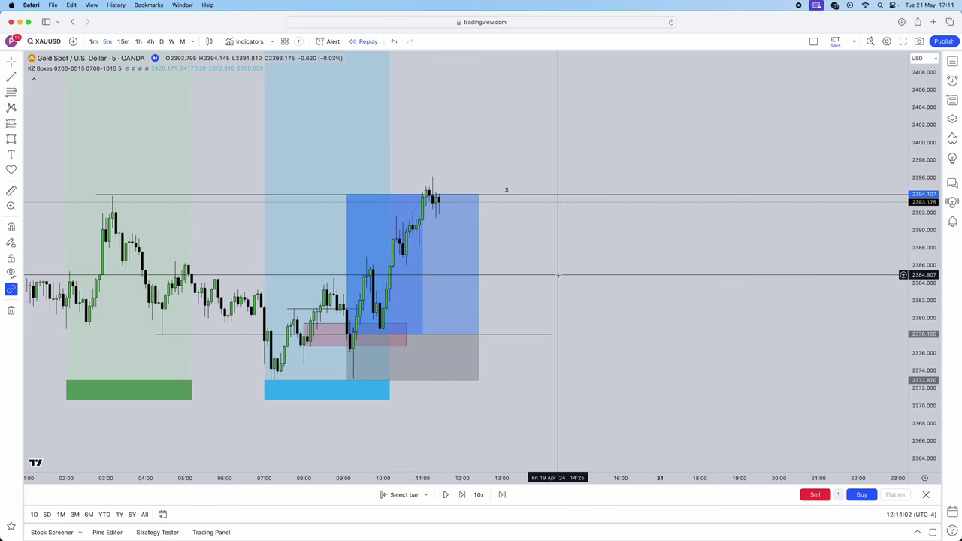
Step: Resume the replay past the trade's target and pause it at the 13:50 candle on 19 April
click(445, 495)
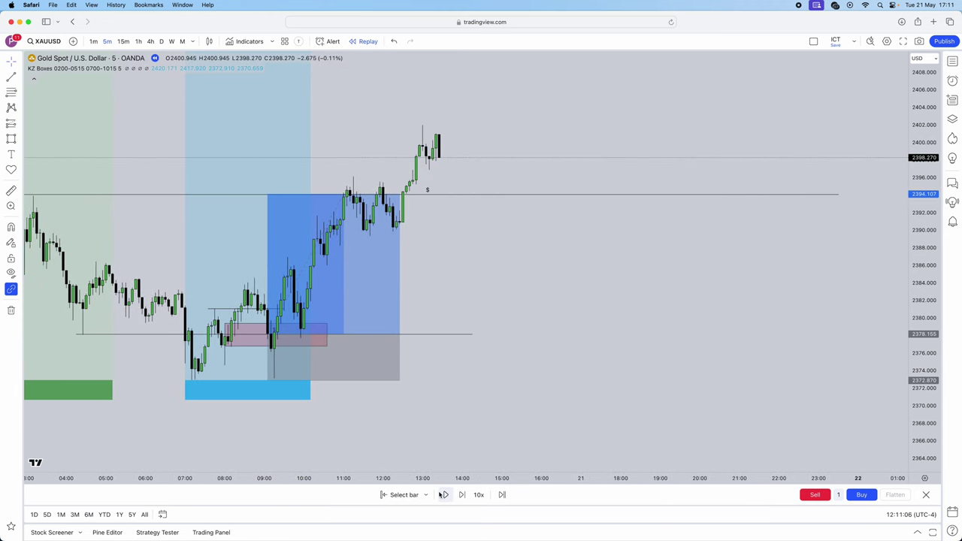
click(445, 495)
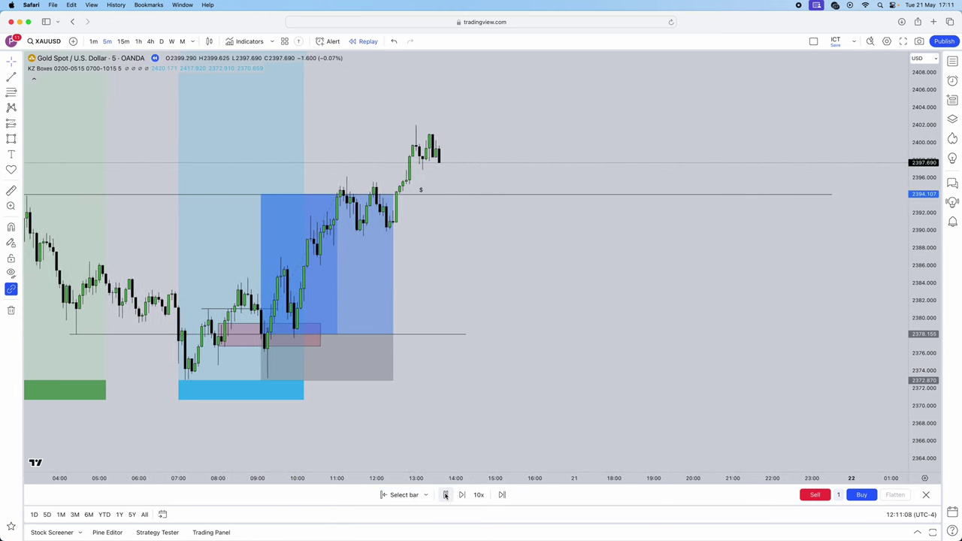
click(446, 495)
drag(511, 296, 552, 298)
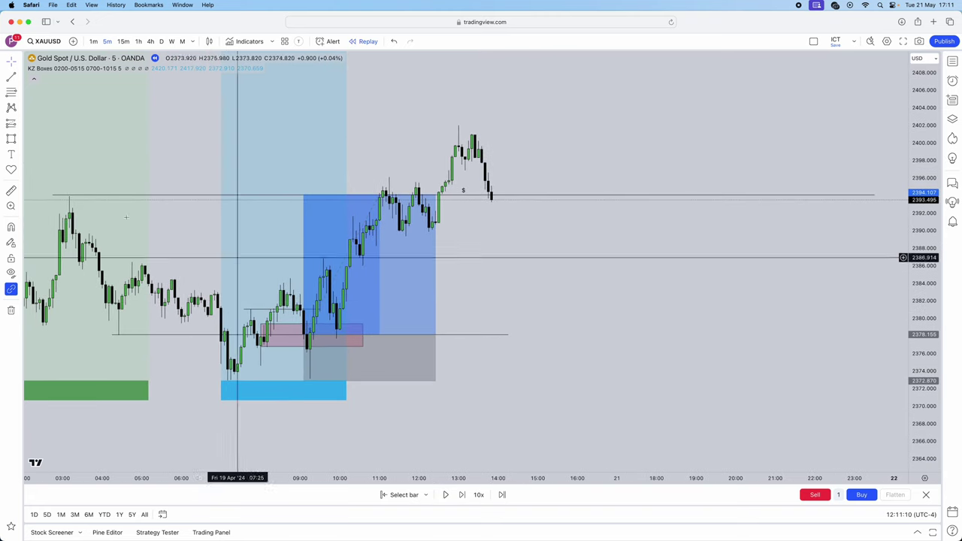
Step: Switch to the ZMN Trades channel in Telegram and view the enlarged photo of the phone message from the 15 May post
key(super+Tab)
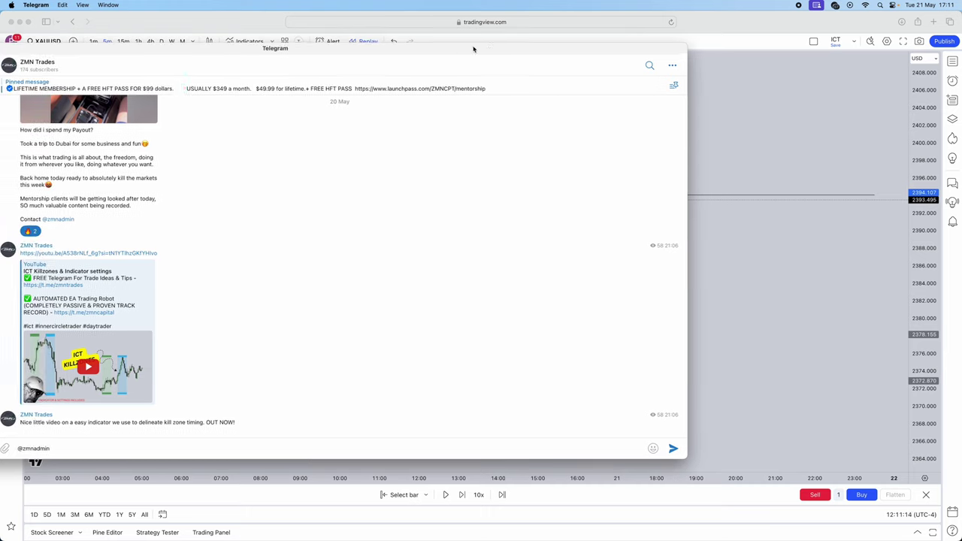
scroll(388, 199, up, 5)
scroll(384, 204, up, 2)
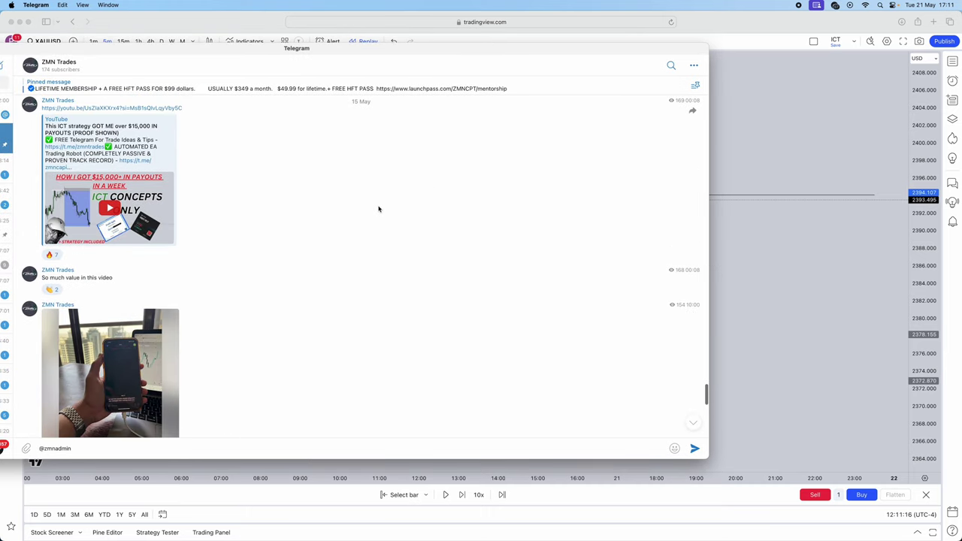
click(143, 363)
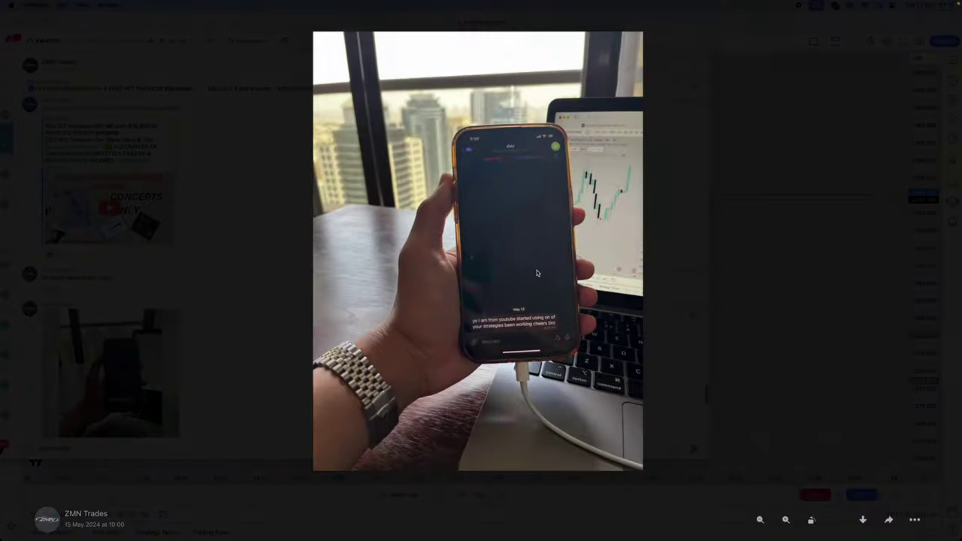
click(183, 240)
Step: Look through the channel's older payout, trade and offer posts back to 2 May, and return to the newest message
scroll(228, 233, up, 7)
scroll(228, 233, up, 6)
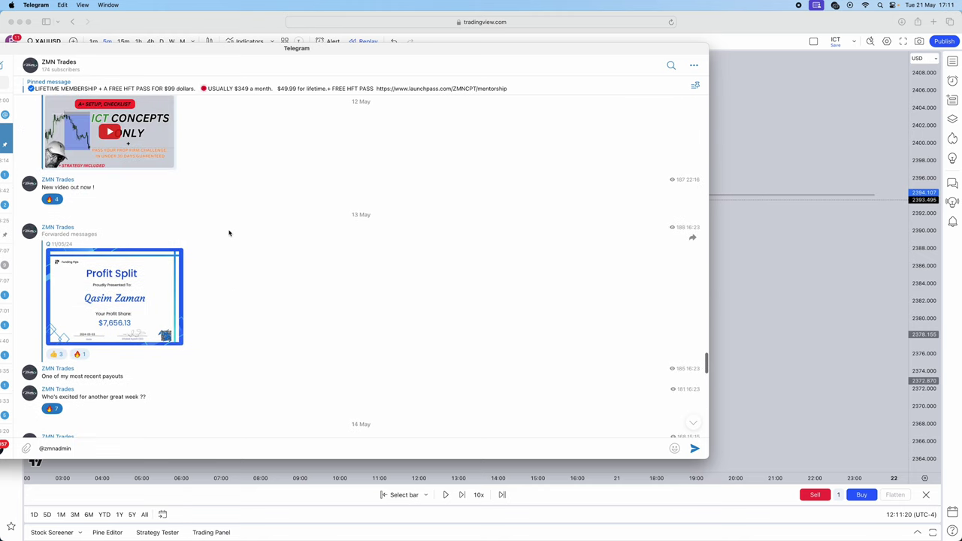
scroll(215, 285, up, 9)
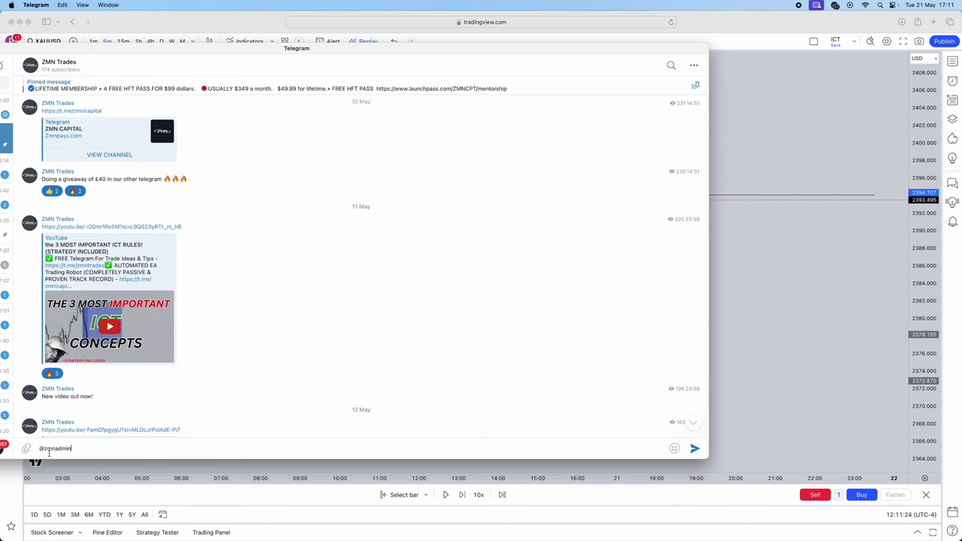
scroll(143, 304, up, 5)
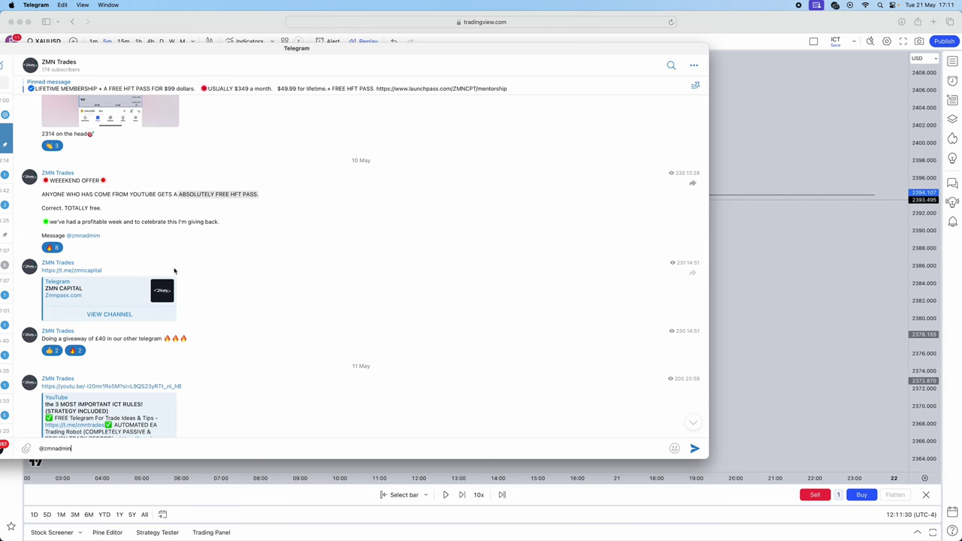
scroll(180, 279, up, 12)
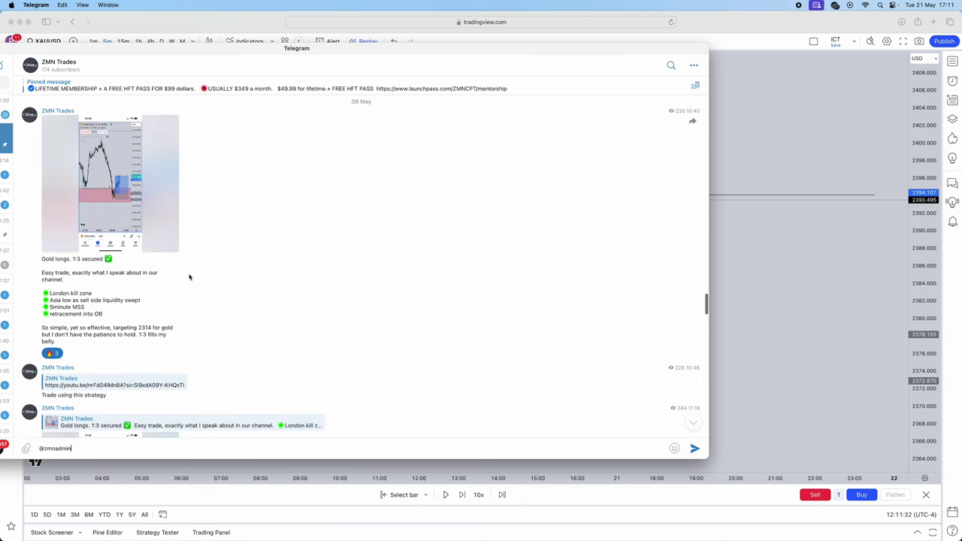
scroll(189, 277, up, 20)
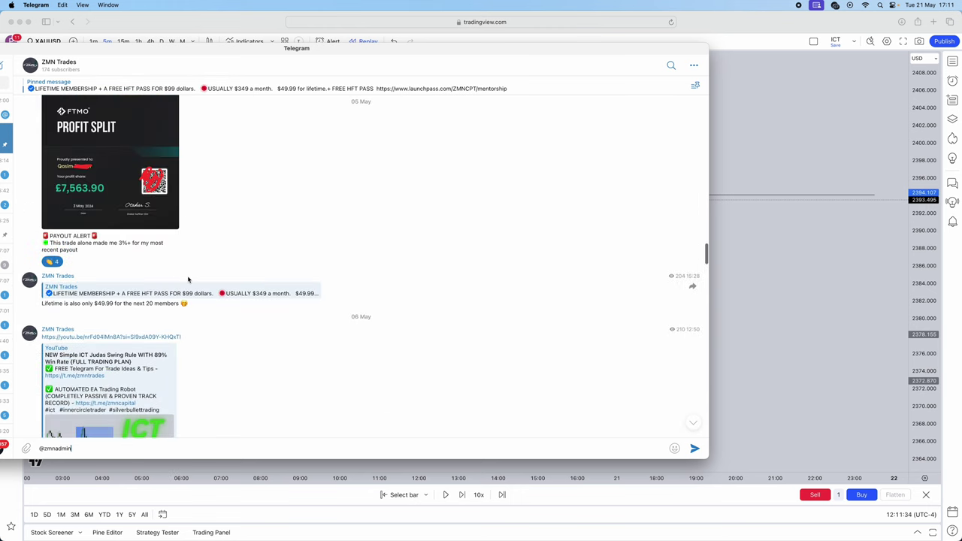
scroll(189, 278, up, 20)
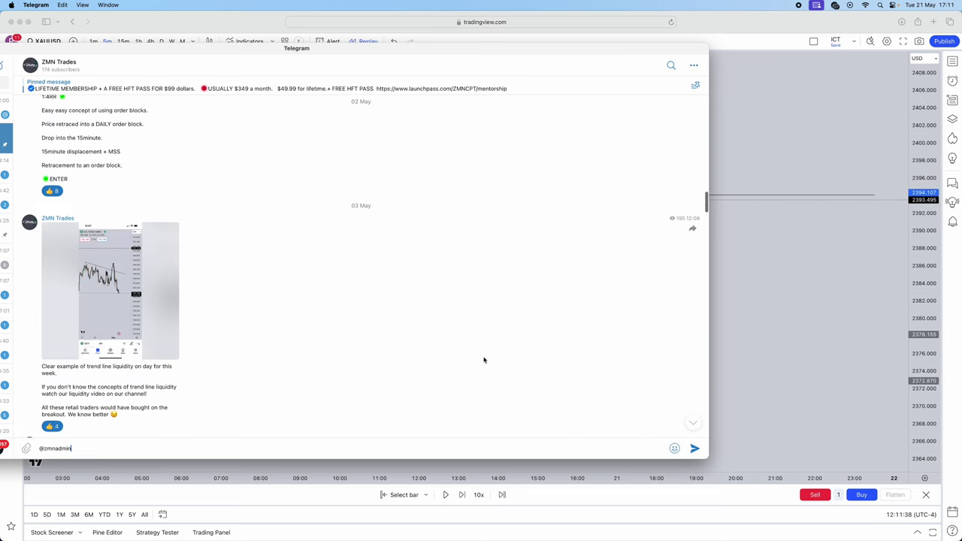
click(690, 423)
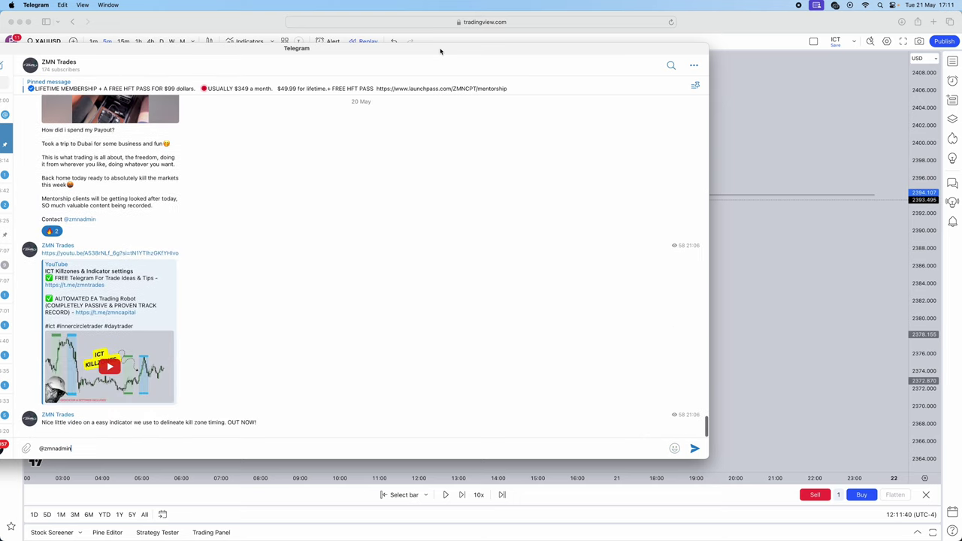